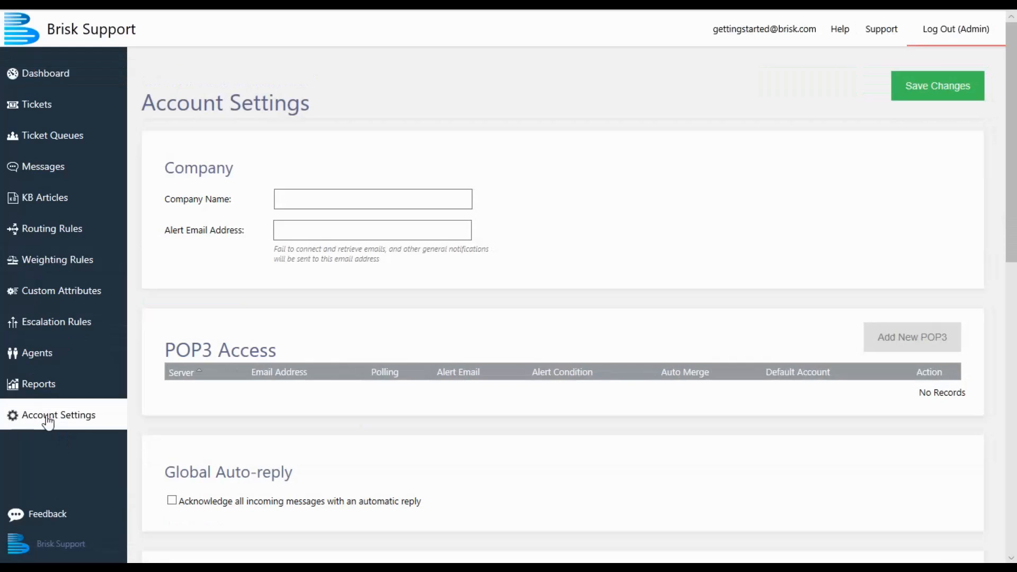
- Set the company name to "Tutorial Maker" and fill in the alert email address
{"action": "left_click", "coordinate": [303, 196]}
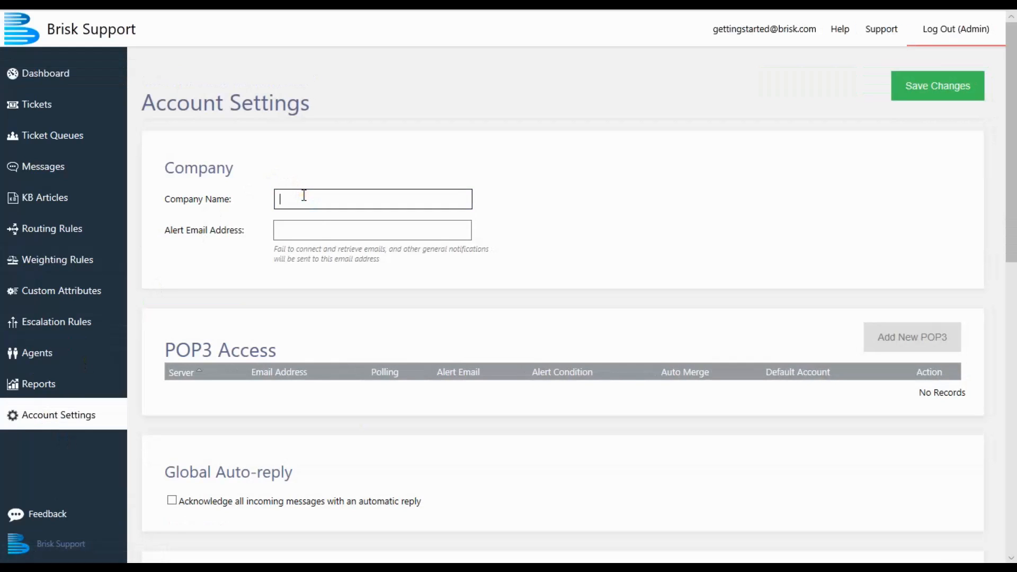
{"action": "type", "text": "Tutorial Maker"}
{"action": "key", "text": "Tab"}
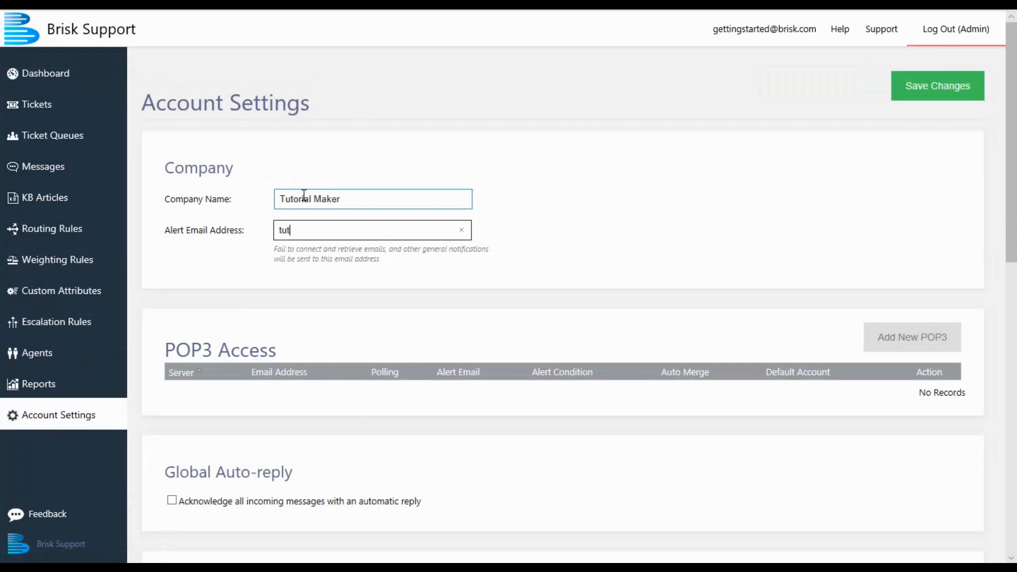
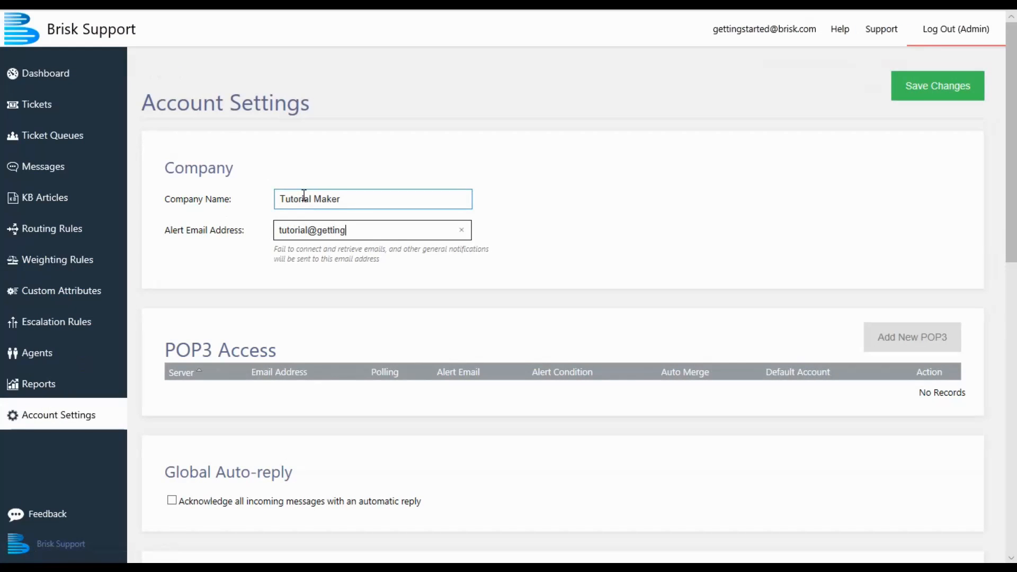
- Add a new POP3 account with the server mail.gettingstarted.com and fill in its email address
{"action": "scroll", "coordinate": [367, 261], "scroll_direction": "down", "scroll_amount": 3}
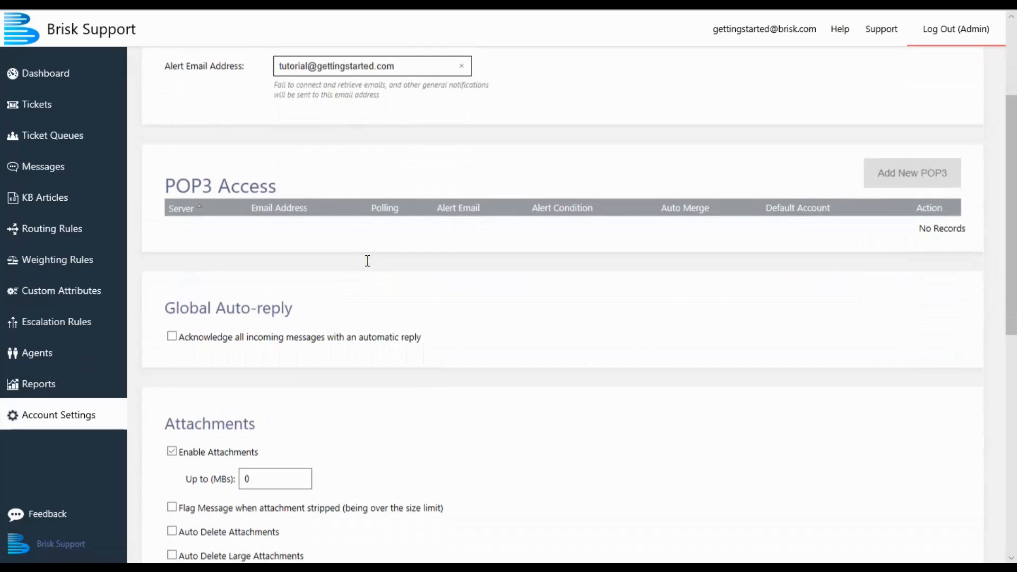
{"action": "left_click", "coordinate": [897, 173]}
{"action": "left_click", "coordinate": [535, 118]}
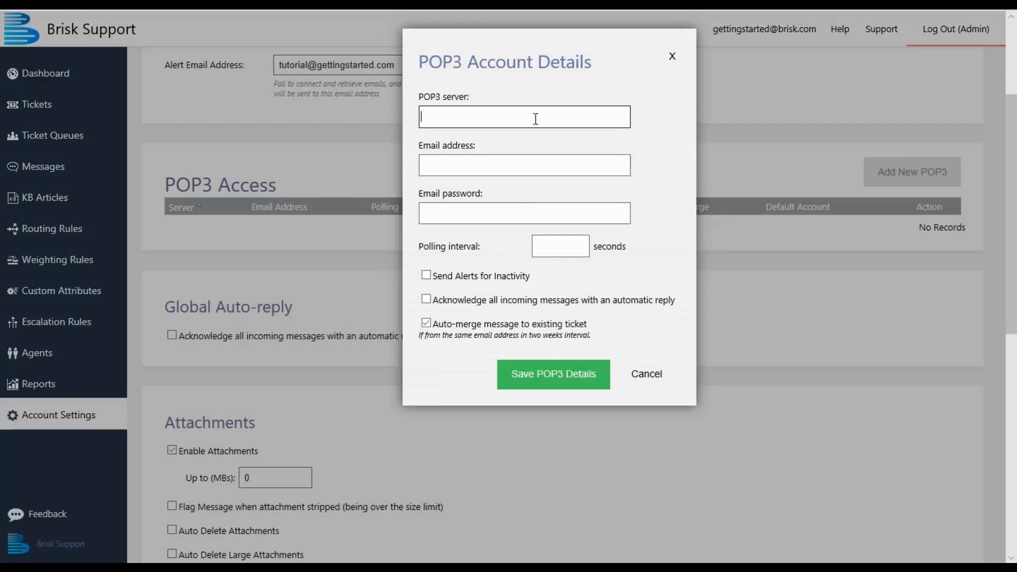
{"action": "type", "text": "mail.gettingstarted.com"}
{"action": "key", "text": "Tab"}
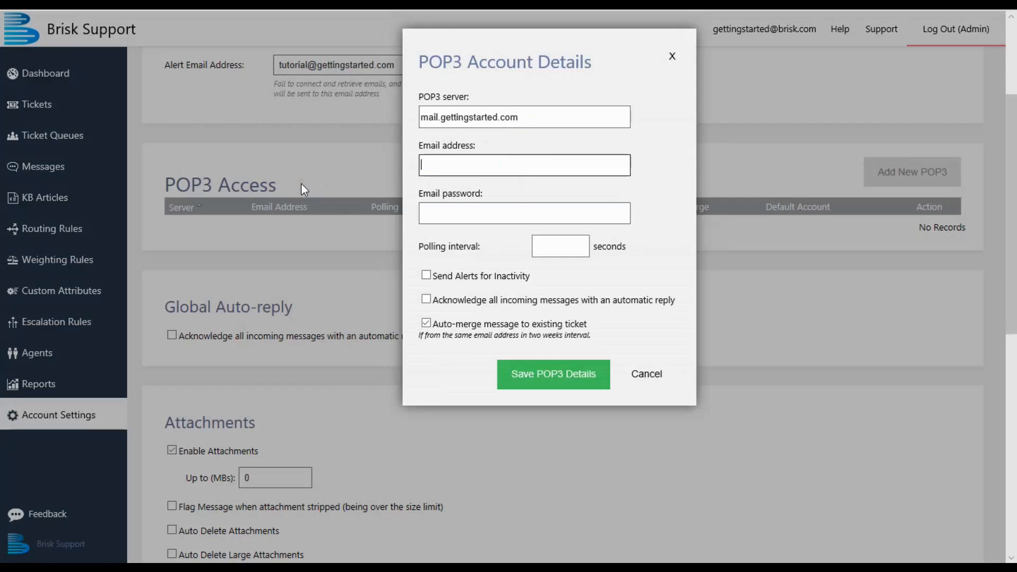
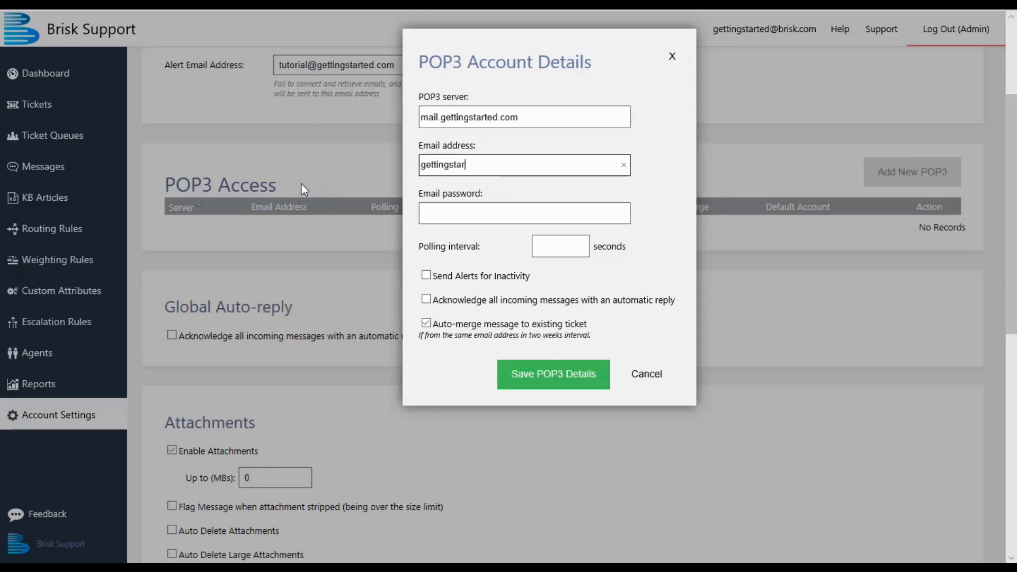
{"action": "key", "text": "Tab"}
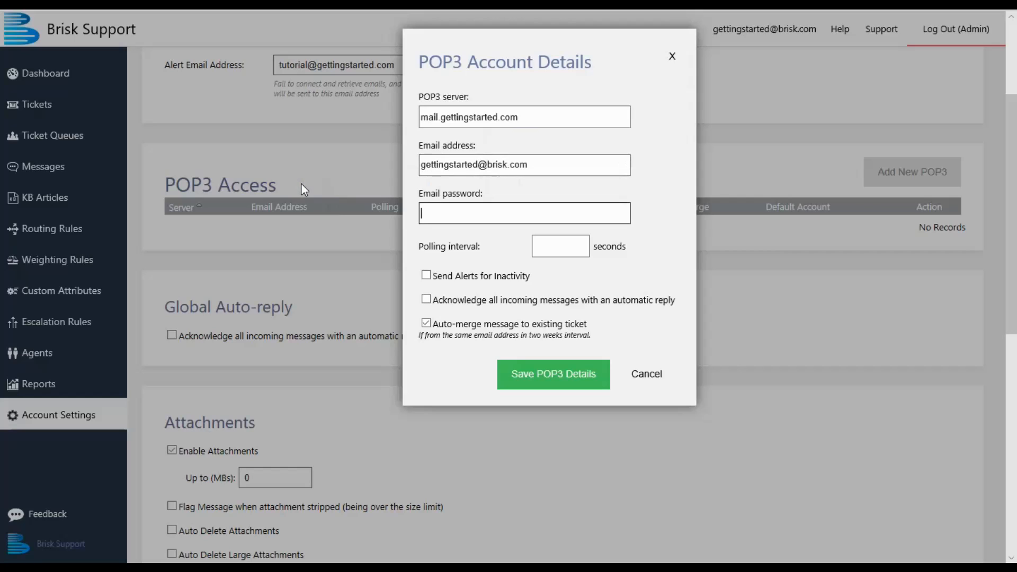
- Enter the POP3 account's email password, set the polling interval to 180 seconds, and save the account details
{"action": "type", "text": "•••••••"}
{"action": "key", "text": "Tab"}
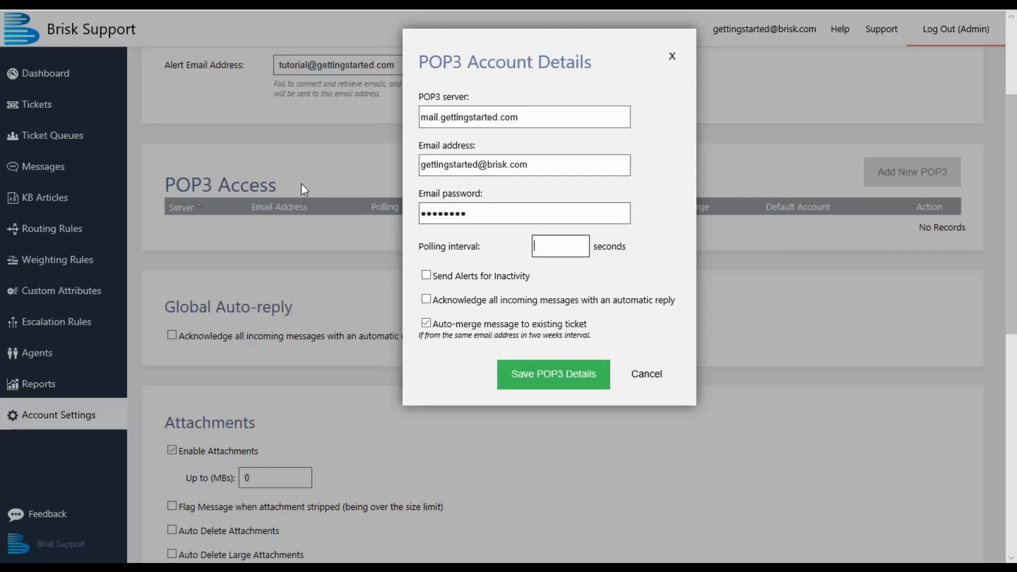
{"action": "type", "text": "180"}
{"action": "key", "text": "Return"}
- Enable the global automatic reply with the message "Thank you for your query. We will get back to you as soon as possible."
{"action": "left_click", "coordinate": [172, 279]}
{"action": "type", "text": "Thank"}
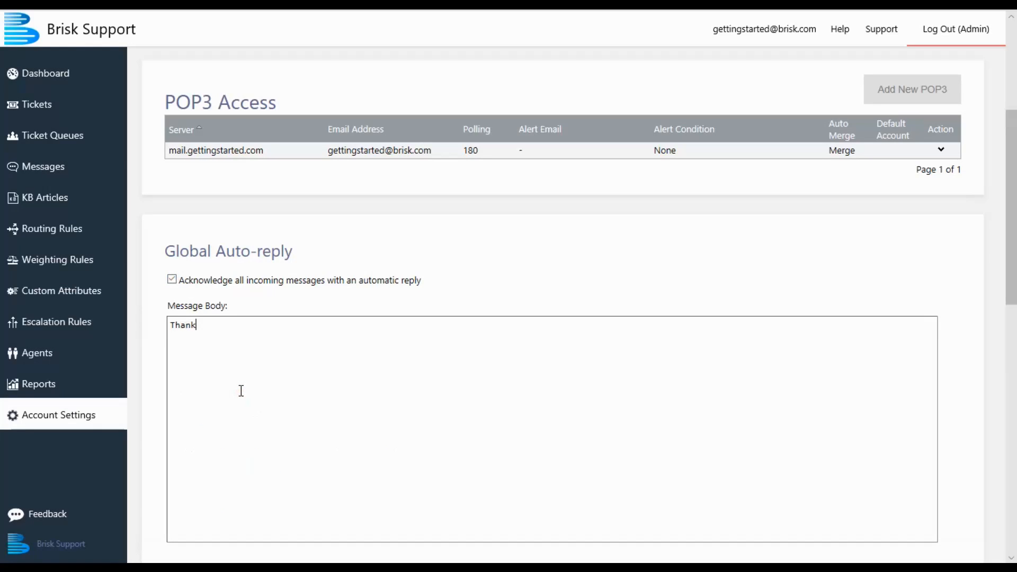
{"action": "type", "text": " you for your query. We will get "}
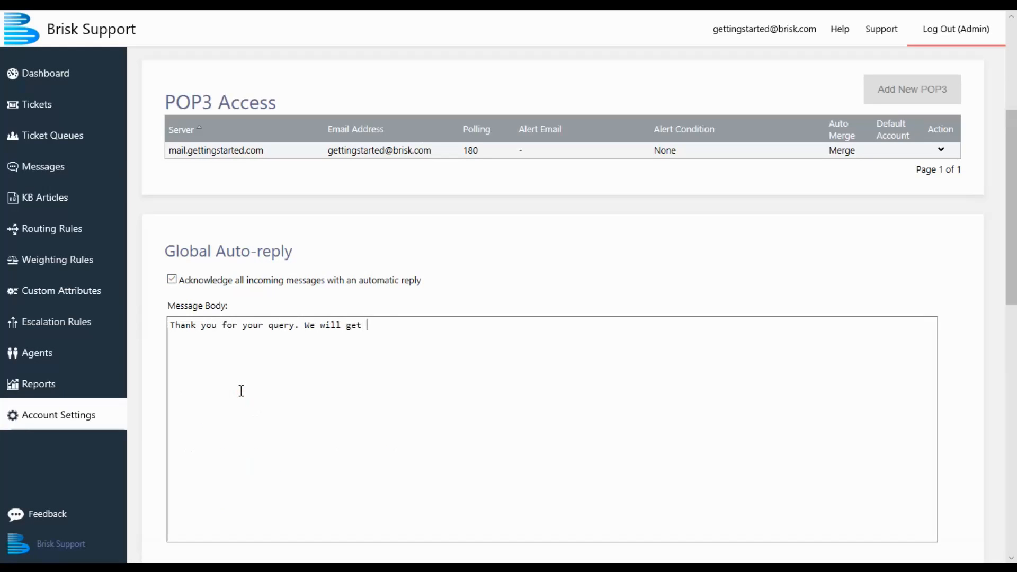
{"action": "type", "text": "back to you as soon as possible."}
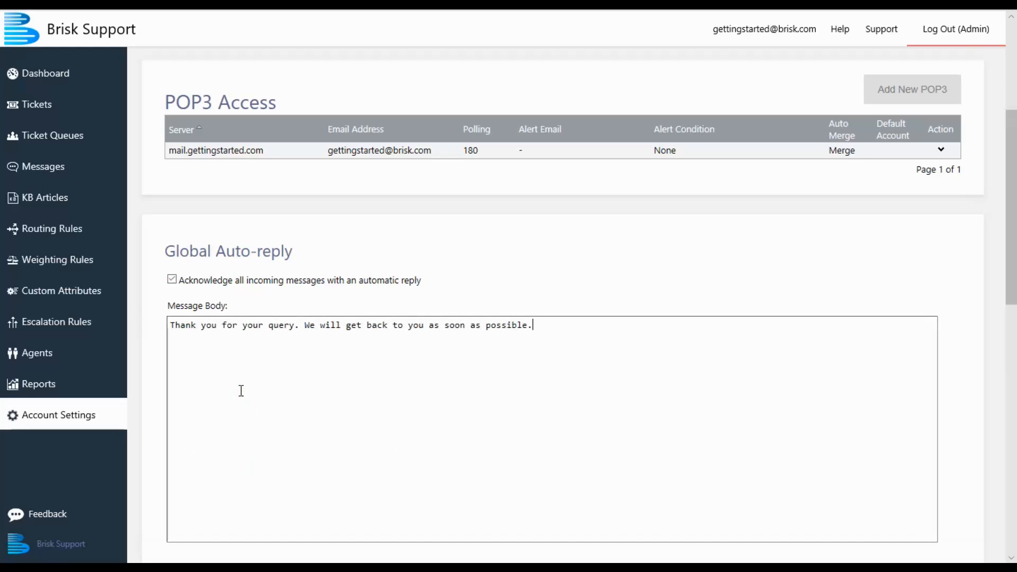
- Set the maximum size for enabled attachments to 8 MB
{"action": "scroll", "coordinate": [236, 351], "scroll_direction": "down", "scroll_amount": 6}
{"action": "scroll", "coordinate": [241, 343], "scroll_direction": "down", "scroll_amount": 1}
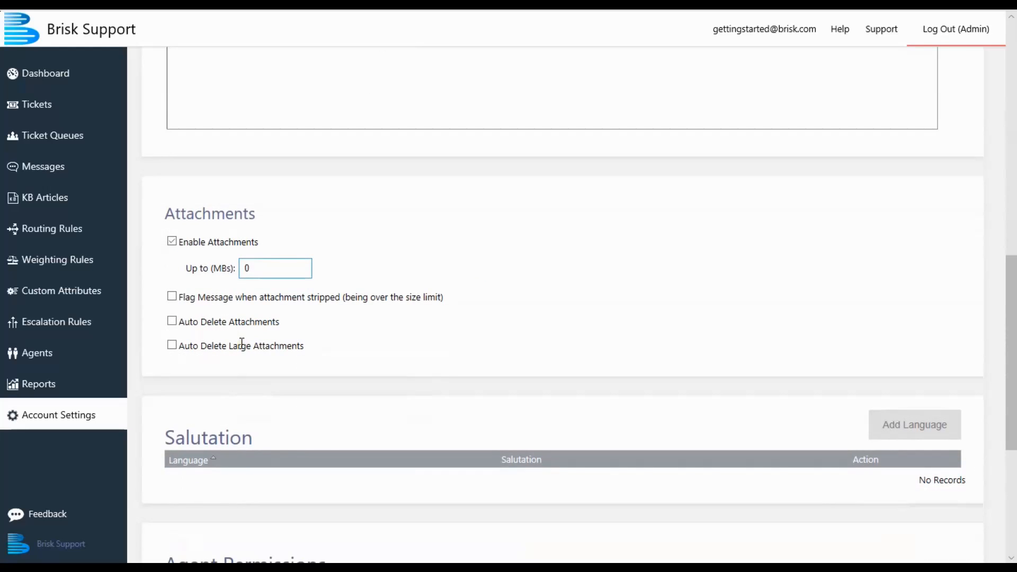
{"action": "scroll", "coordinate": [239, 341], "scroll_direction": "down", "scroll_amount": 1}
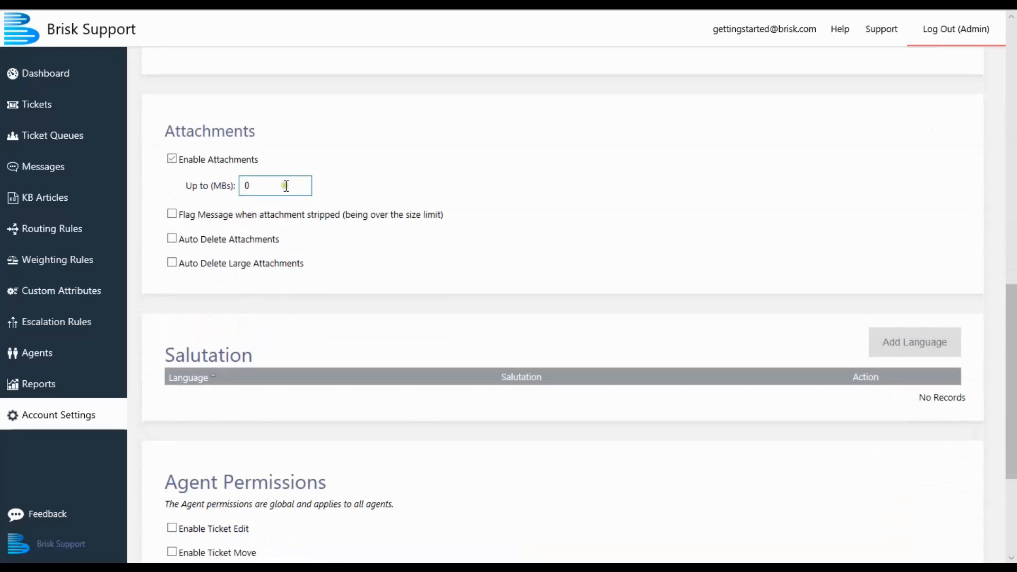
{"action": "double_click", "coordinate": [241, 186]}
{"action": "type", "text": "8"}
- Enable automatic deletion of large attachments over 100 KB after 30 days
{"action": "left_click", "coordinate": [171, 263]}
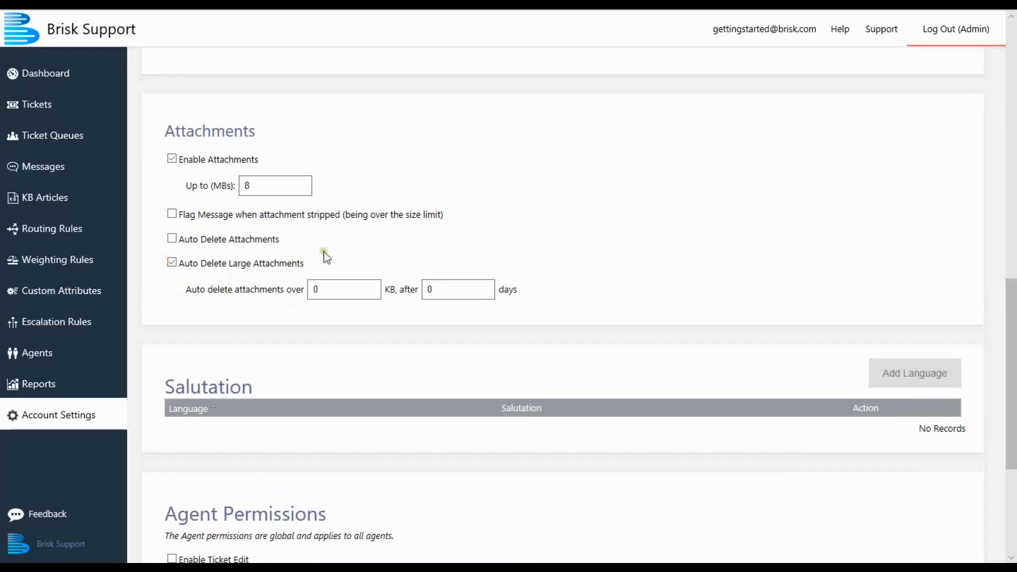
{"action": "left_click", "coordinate": [329, 289]}
{"action": "double_click", "coordinate": [329, 290]}
{"action": "type", "text": "100"}
{"action": "key", "text": "Tab"}
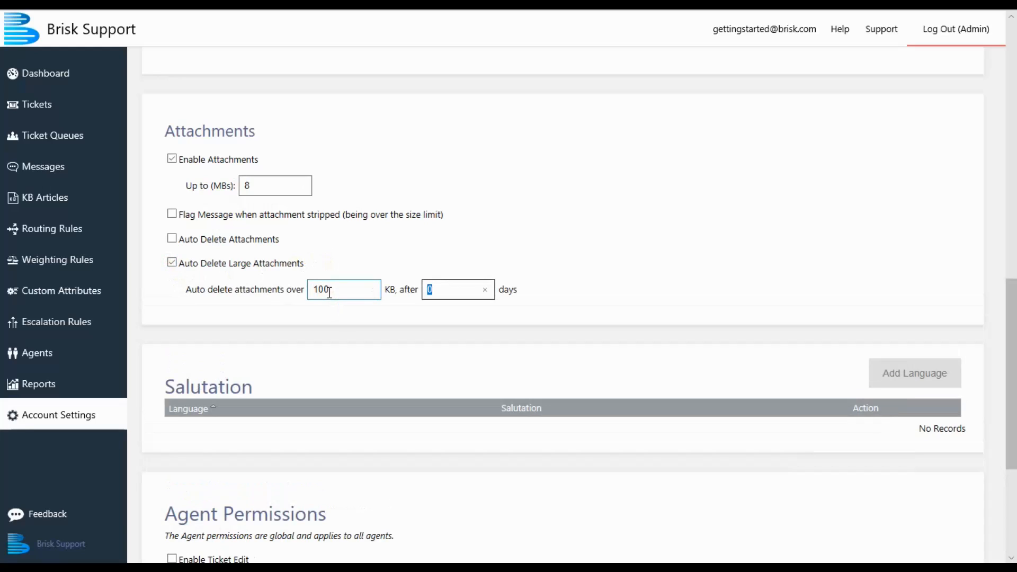
{"action": "type", "text": "30"}
- Add and save an English language salutation reading "Hello %FirstName%,"
{"action": "scroll", "coordinate": [367, 347], "scroll_direction": "down", "scroll_amount": 2}
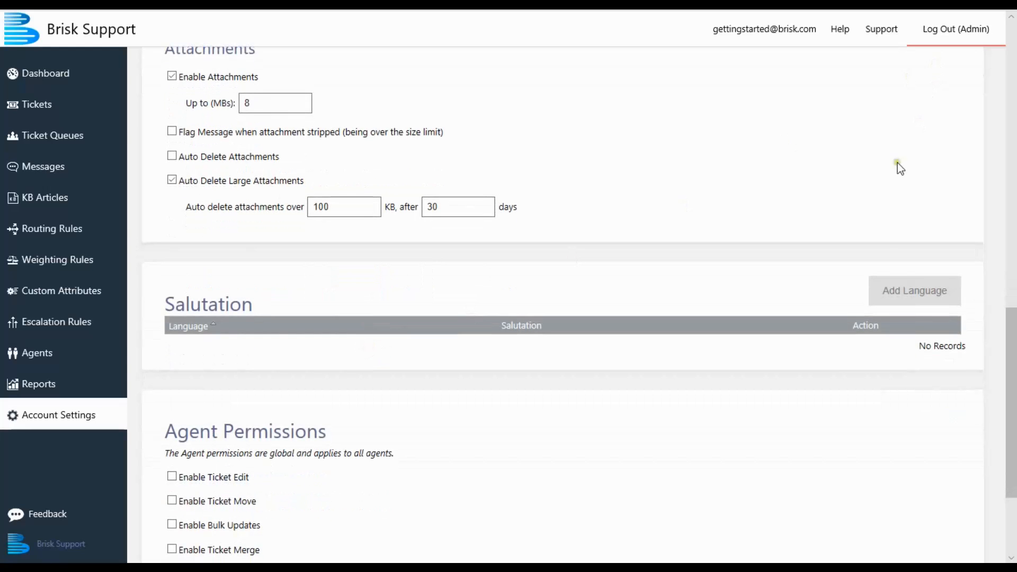
{"action": "left_click", "coordinate": [898, 297]}
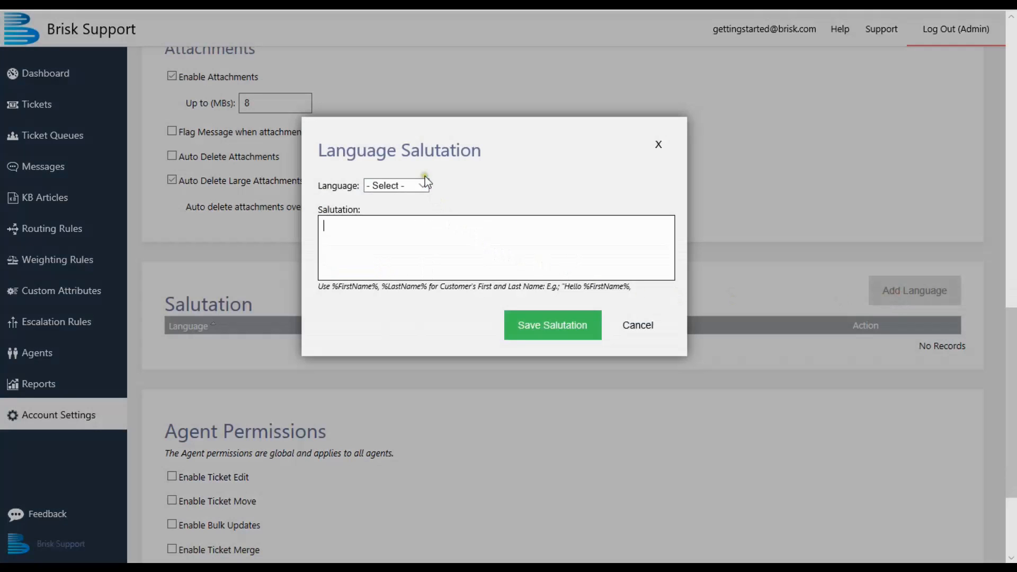
{"action": "left_click", "coordinate": [417, 192]}
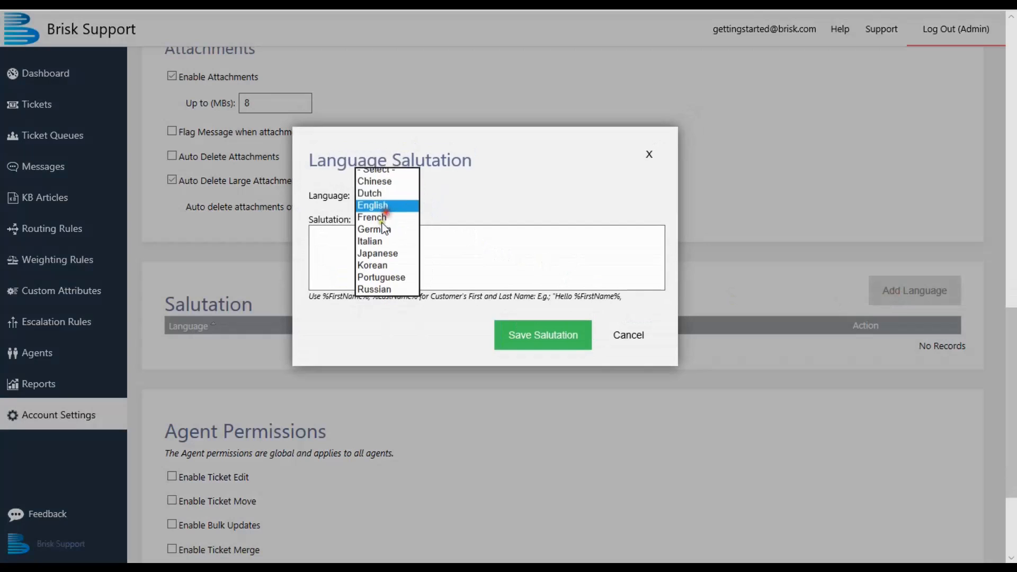
{"action": "left_click", "coordinate": [388, 208]}
{"action": "left_click", "coordinate": [370, 249]}
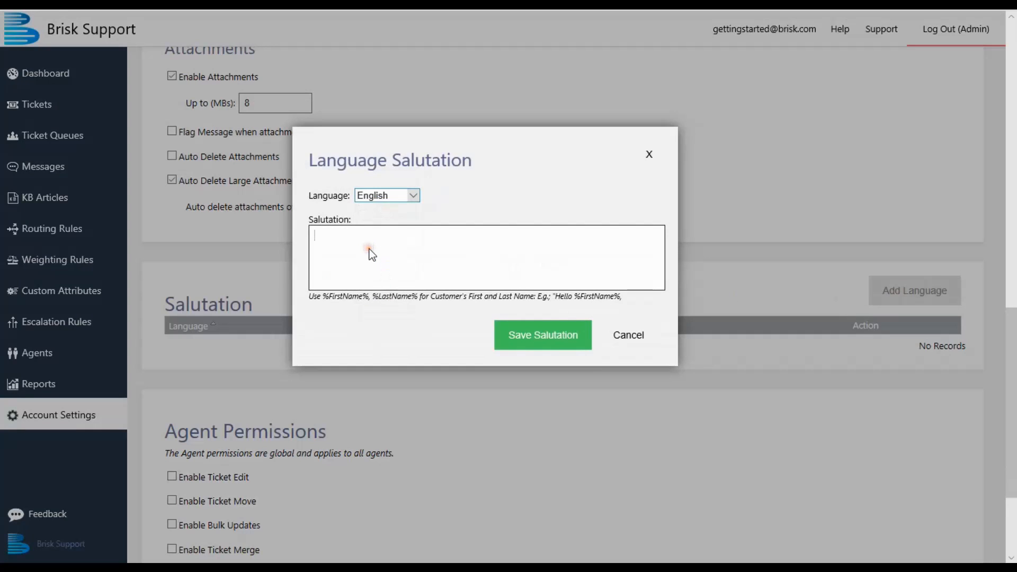
{"action": "type", "text": "Hello %FirstName%,"}
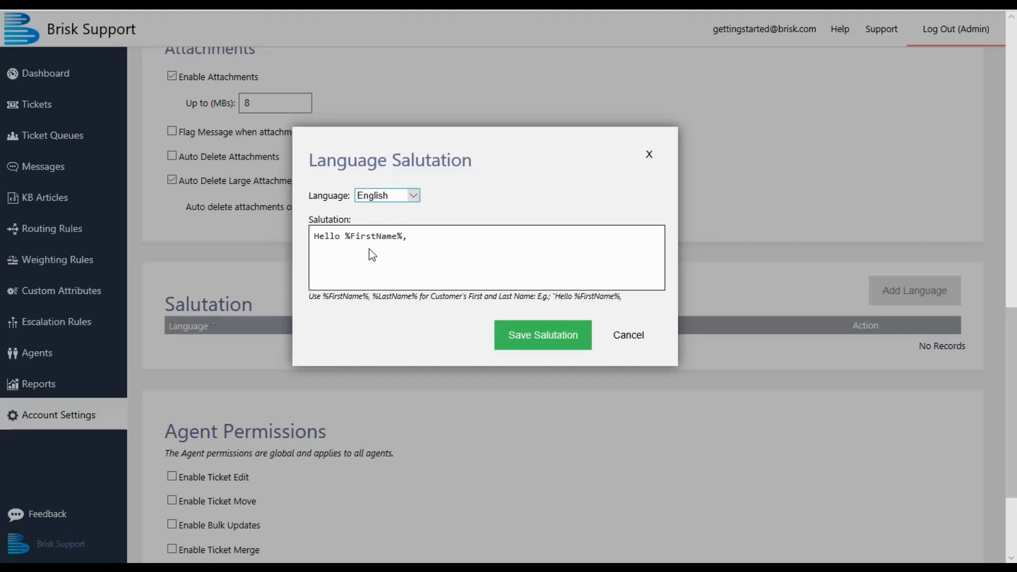
{"action": "left_click", "coordinate": [509, 341]}
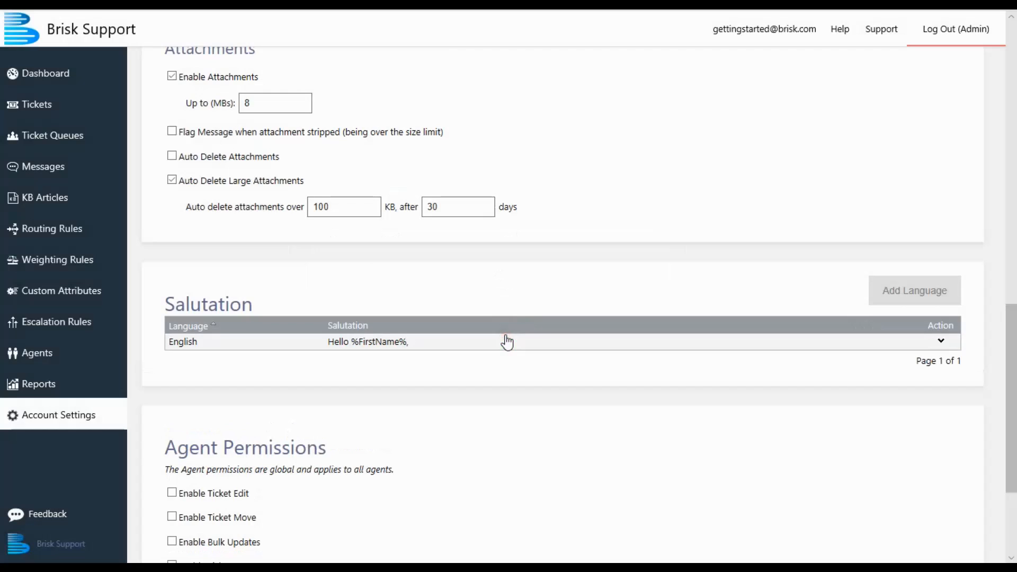
- Enable the Ticket Edit, Ticket Move and Knowledgebase Edit agent permissions, and save the account settings
{"action": "scroll", "coordinate": [508, 341], "scroll_direction": "down", "scroll_amount": 3}
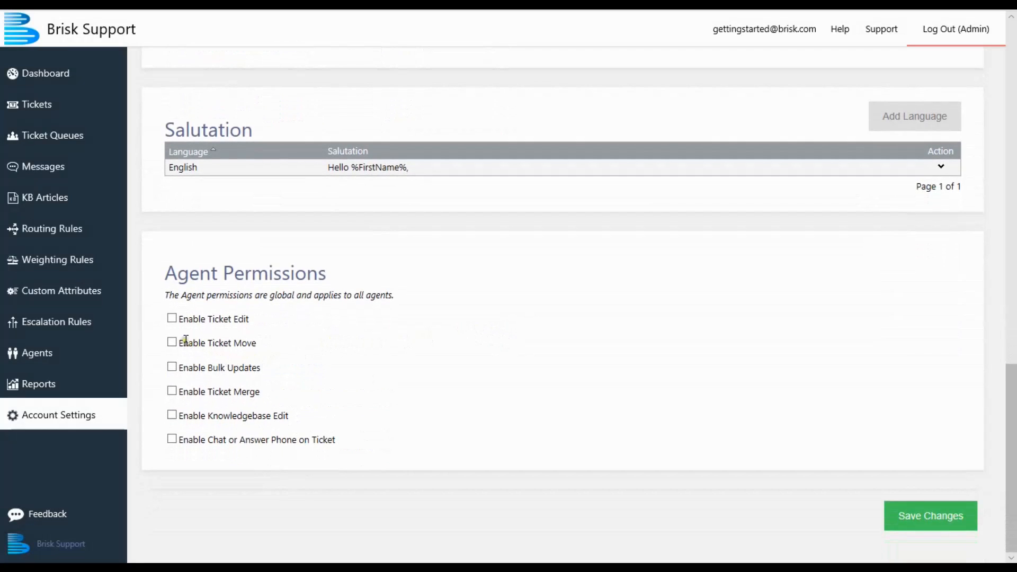
{"action": "left_click", "coordinate": [173, 319]}
{"action": "left_click", "coordinate": [172, 342]}
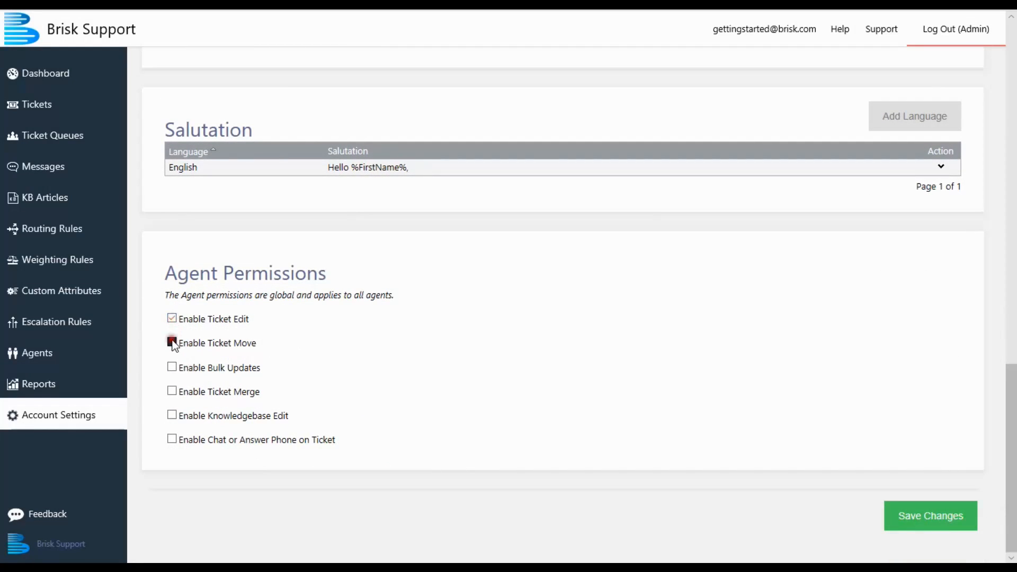
{"action": "left_click", "coordinate": [172, 415]}
{"action": "left_click", "coordinate": [916, 522]}
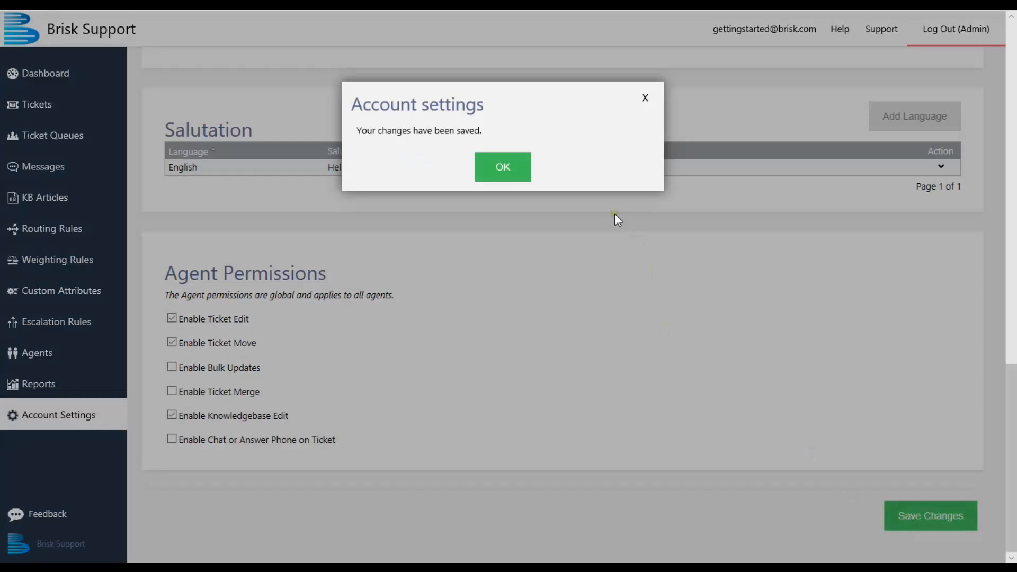
{"action": "left_click", "coordinate": [500, 170]}
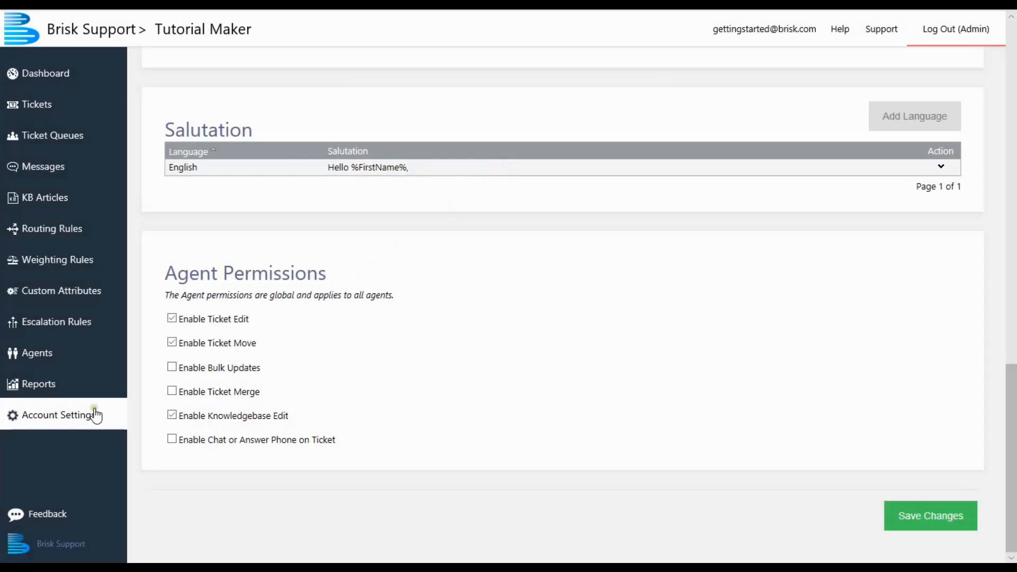
- Edit the existing admin agent's details, filling in the first name, last name and phone number
{"action": "left_click", "coordinate": [35, 359]}
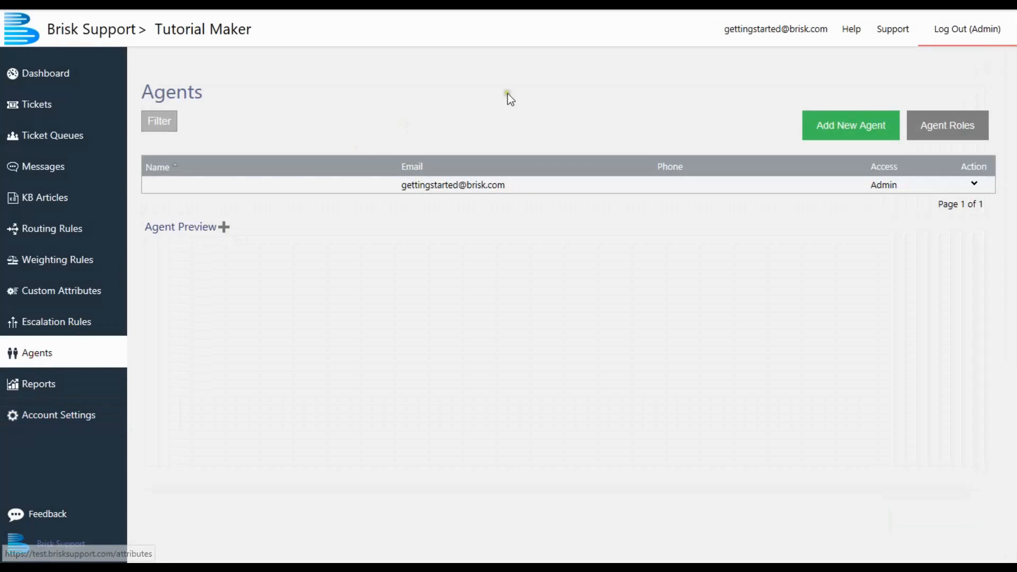
{"action": "left_click", "coordinate": [976, 188]}
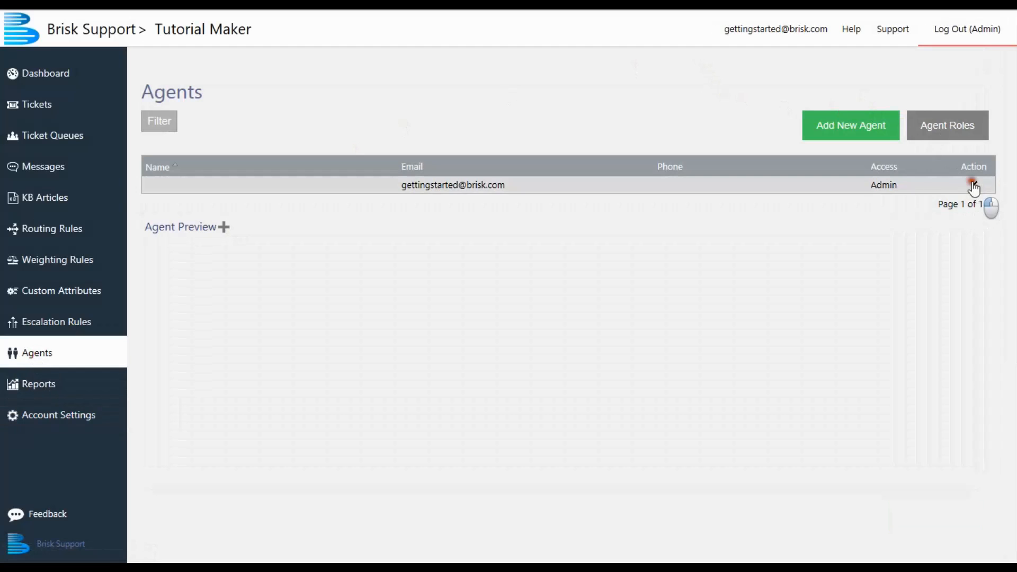
{"action": "left_click", "coordinate": [975, 198]}
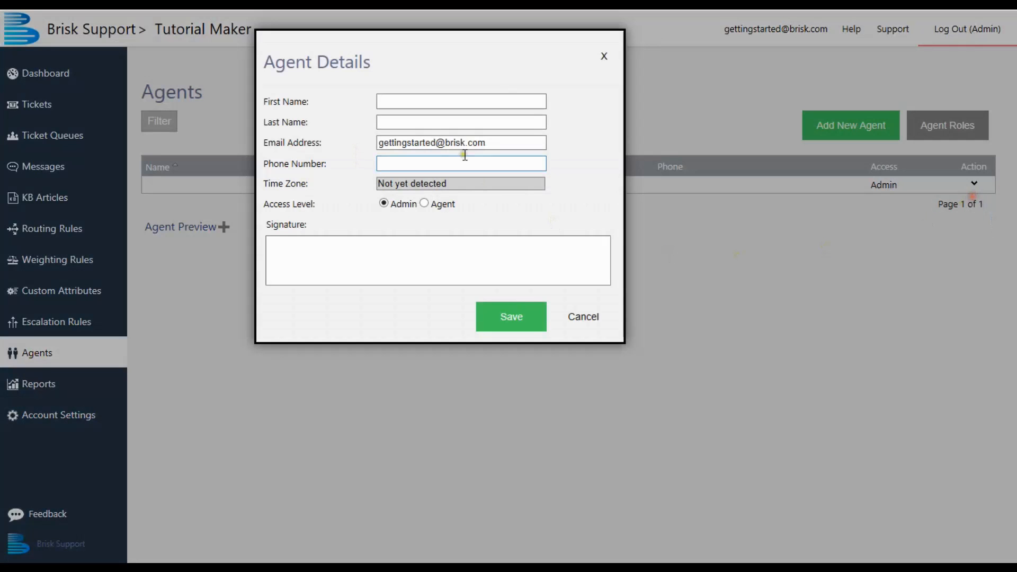
{"action": "left_click", "coordinate": [422, 102]}
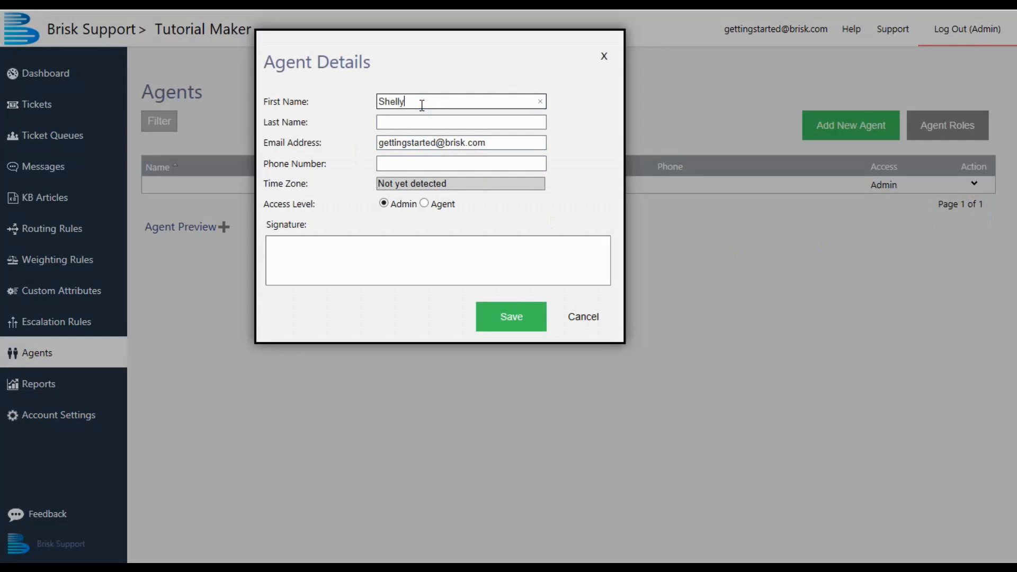
{"action": "key", "text": "Tab"}
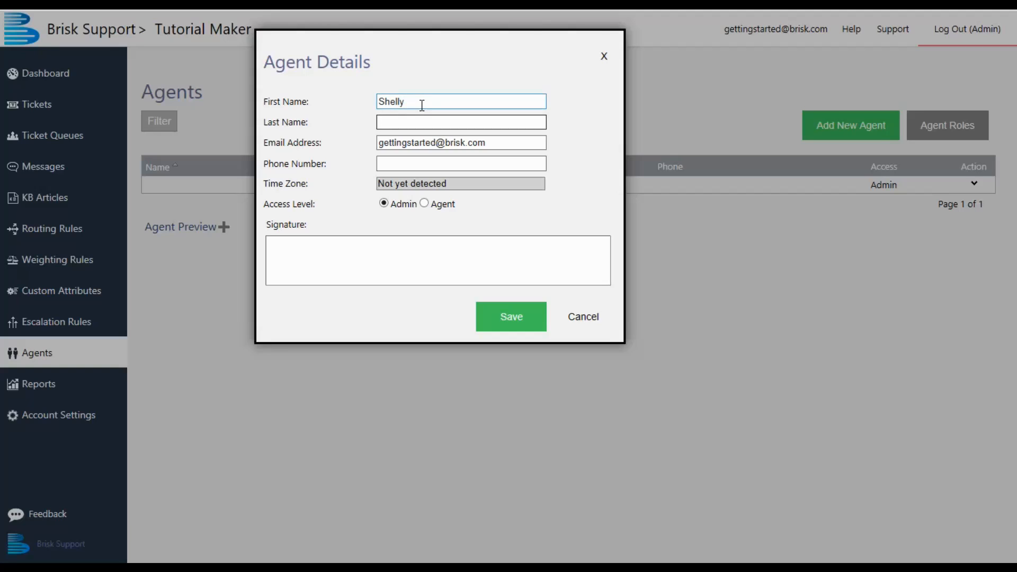
{"action": "key", "text": "Tab"}
{"action": "key", "text": "Tab"}
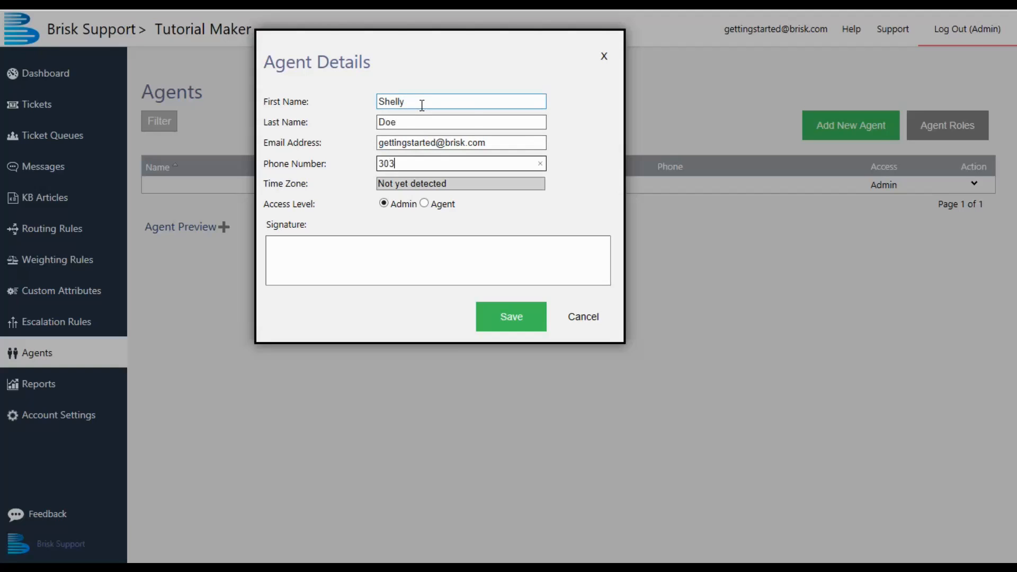
- Add a signature of "Best Regards," followed by the agent's first name on a new line, and save the agent details
{"action": "left_click", "coordinate": [398, 251]}
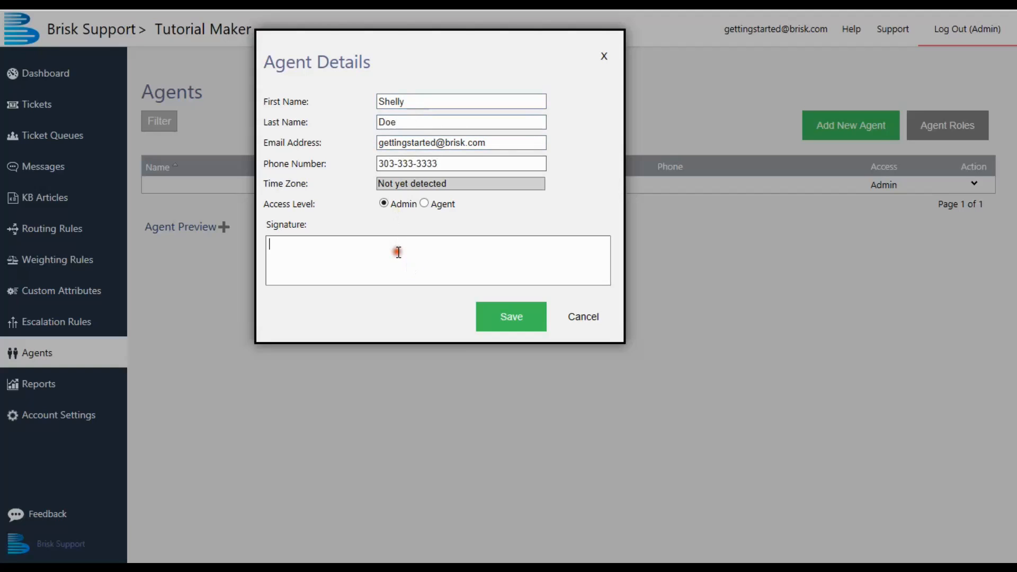
{"action": "type", "text": "Best Regards,"}
{"action": "key", "text": "Return"}
{"action": "type", "text": "Shelly"}
{"action": "left_click", "coordinate": [512, 311]}
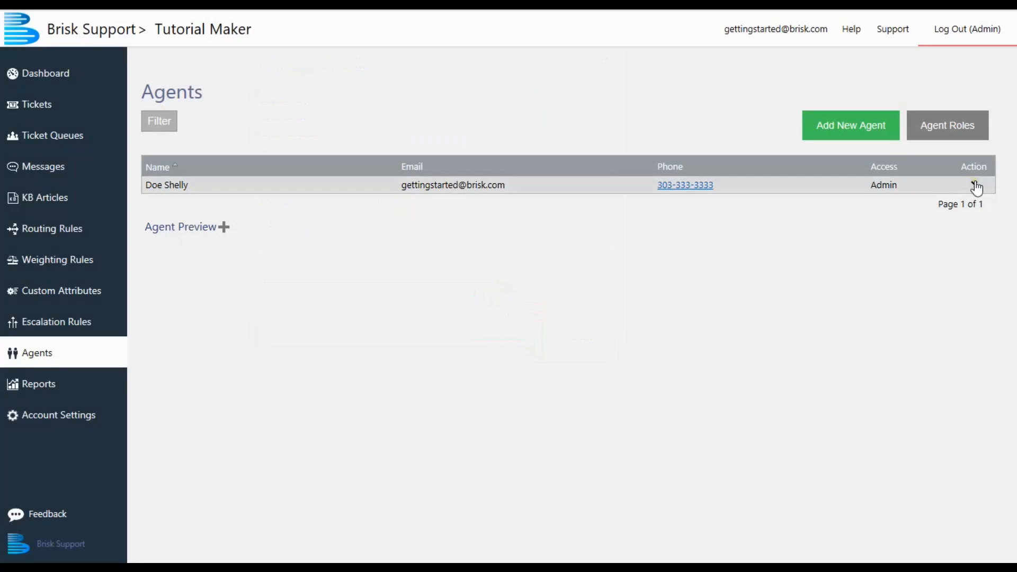
- Change the admin agent's password by entering and confirming a new password, and save it
{"action": "left_click", "coordinate": [975, 185]}
{"action": "left_click", "coordinate": [970, 212]}
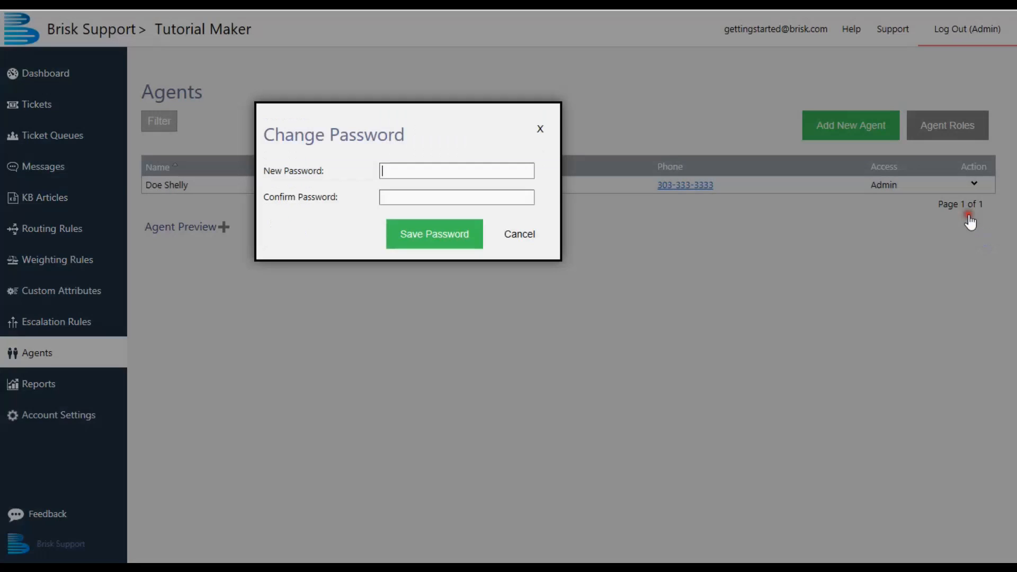
{"action": "type", "text": "*********"}
{"action": "key", "text": "Tab"}
{"action": "type", "text": "*********"}
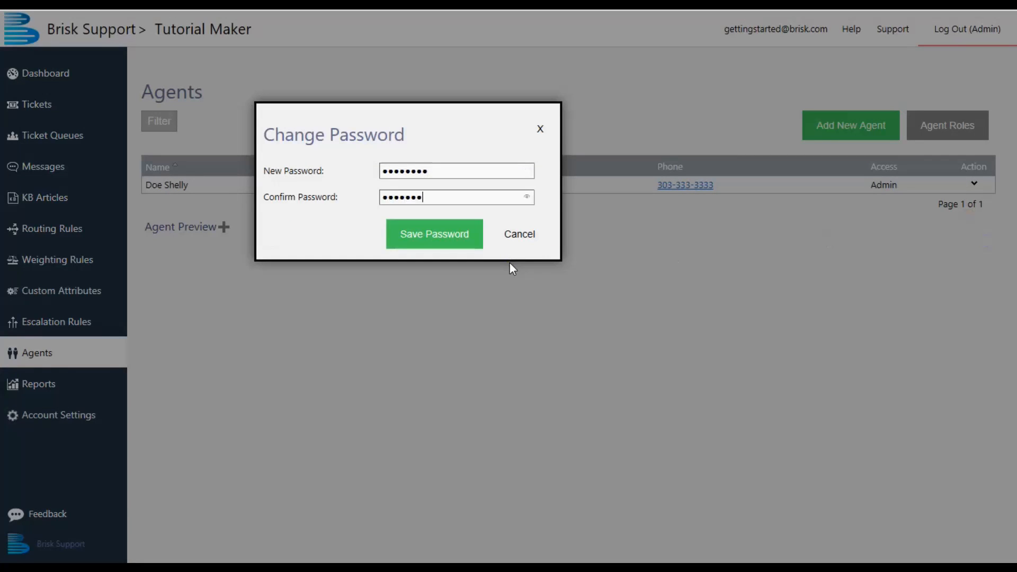
{"action": "left_click", "coordinate": [469, 241]}
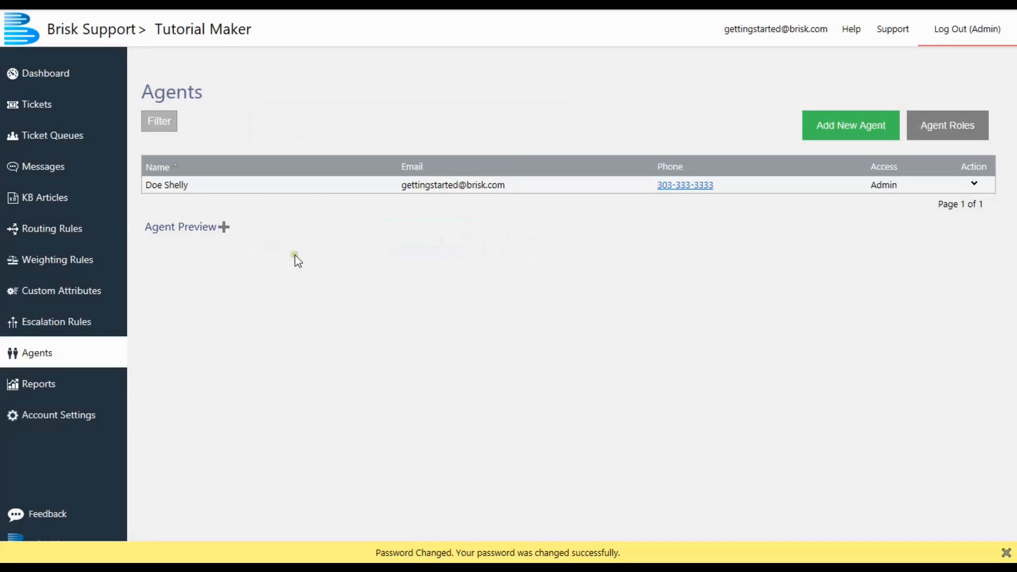
- Review the ticket queues, the weighting rules and the routing rules of the account
{"action": "left_click", "coordinate": [78, 142]}
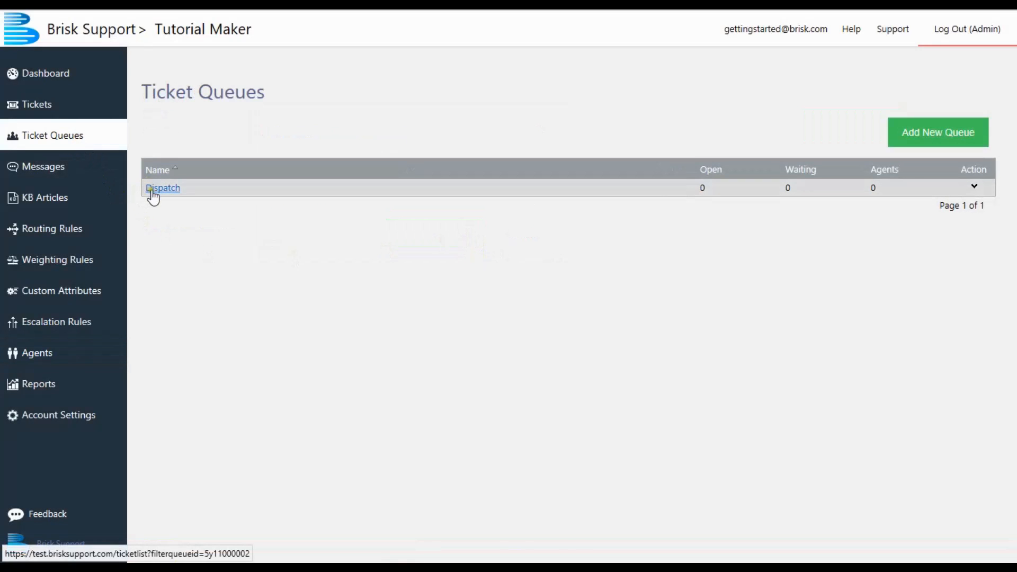
{"action": "left_click", "coordinate": [80, 264]}
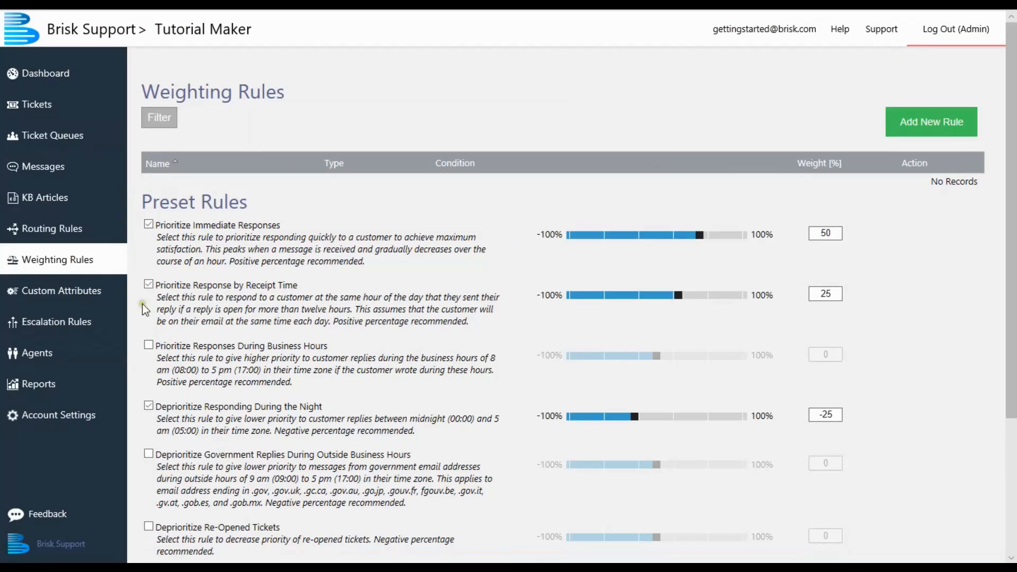
{"action": "left_click", "coordinate": [73, 233]}
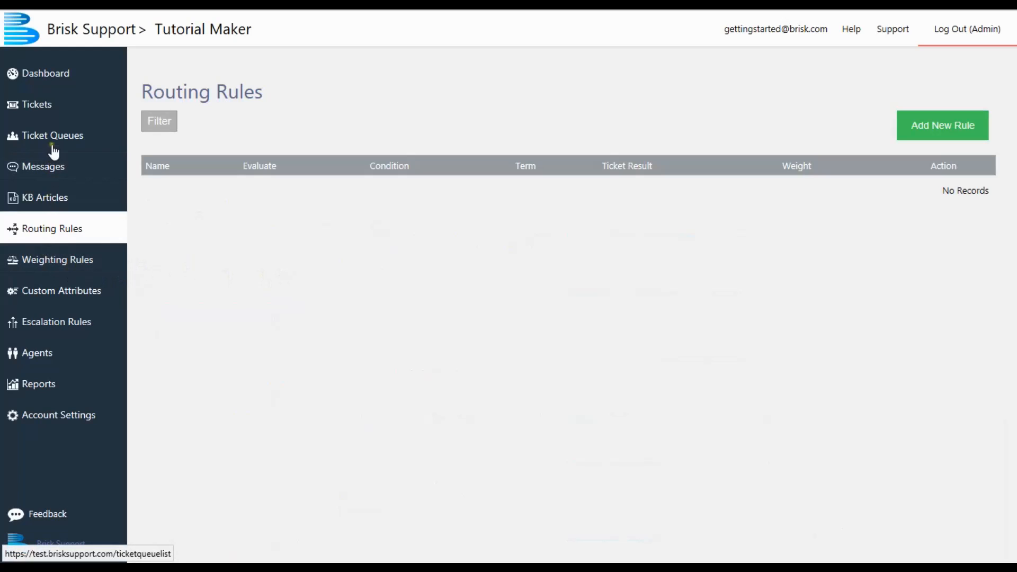
- Create a new ticket queue named Furniture, and open the routing rules
{"action": "left_click", "coordinate": [22, 143]}
{"action": "left_click", "coordinate": [930, 135]}
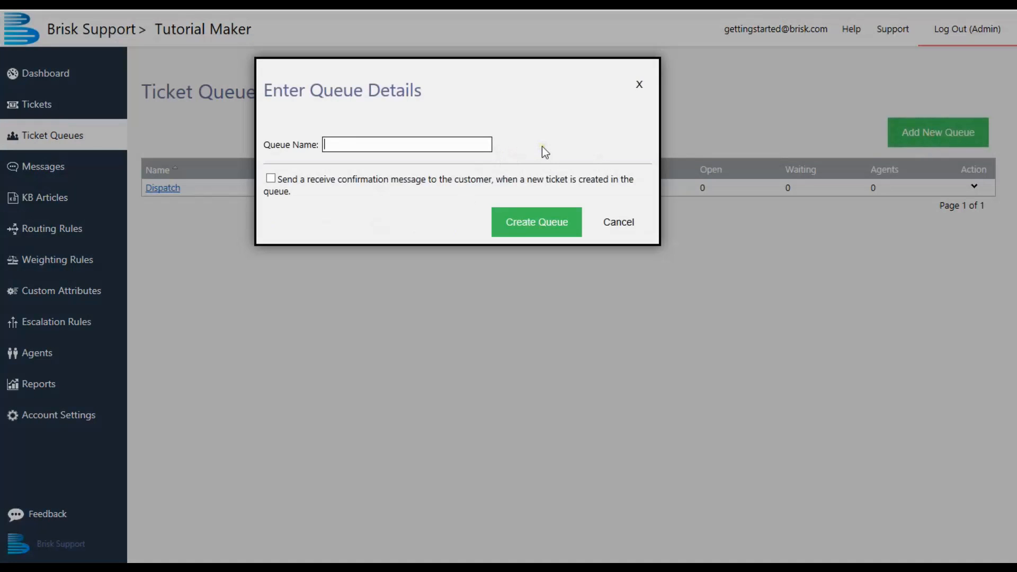
{"action": "type", "text": "Furniture"}
{"action": "left_click", "coordinate": [537, 225]}
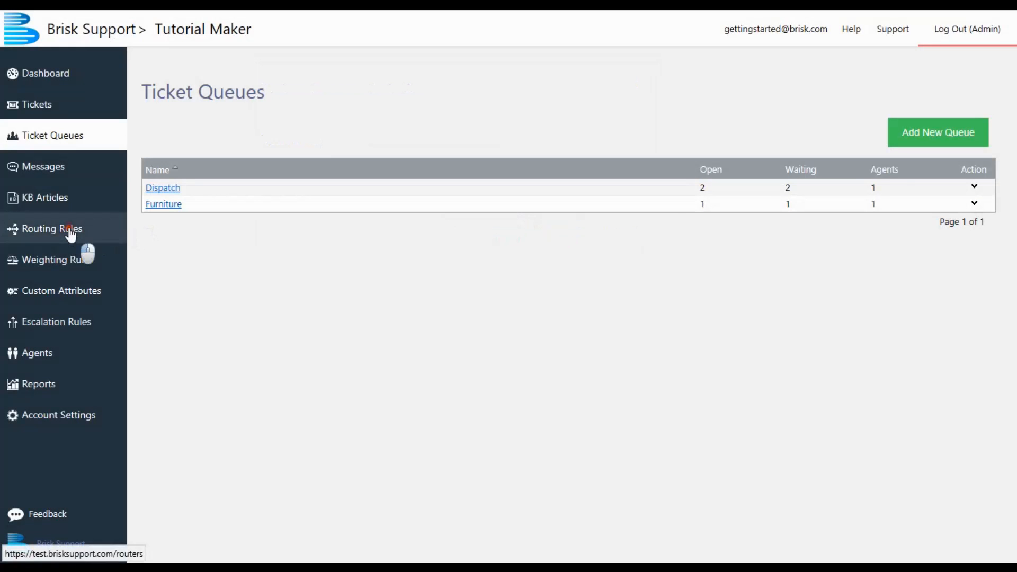
{"action": "left_click", "coordinate": [70, 235]}
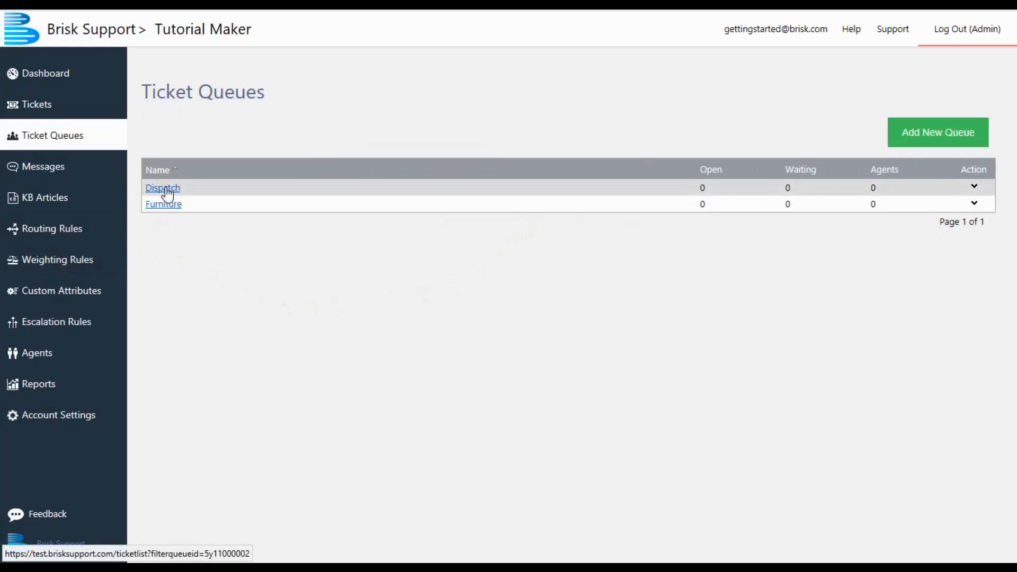
- Keep the preset weighting rule Prioritize Immediate Responses enabled and set its weight to 56%
{"action": "left_click", "coordinate": [62, 261]}
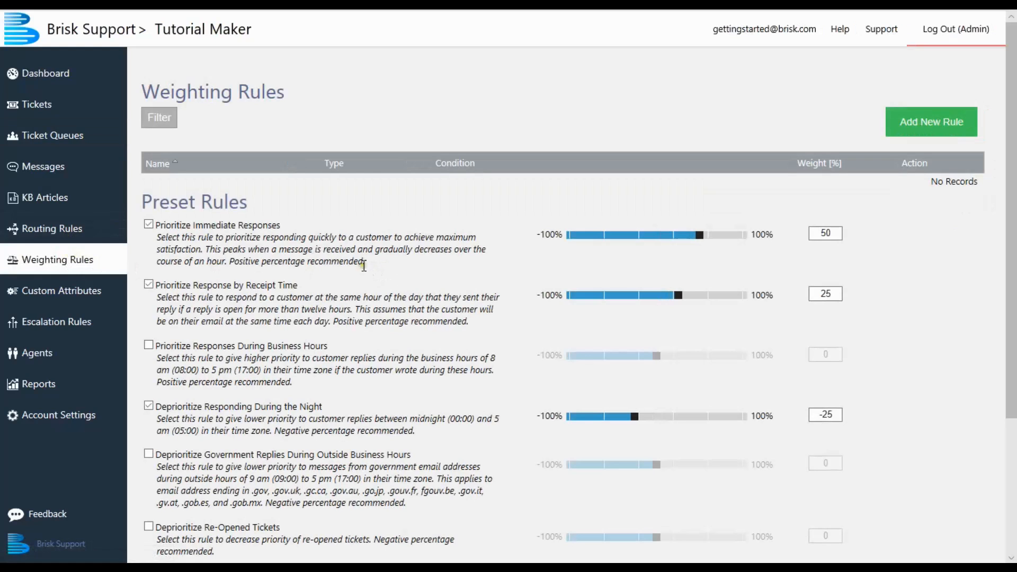
{"action": "scroll", "coordinate": [296, 244], "scroll_direction": "down", "scroll_amount": 2}
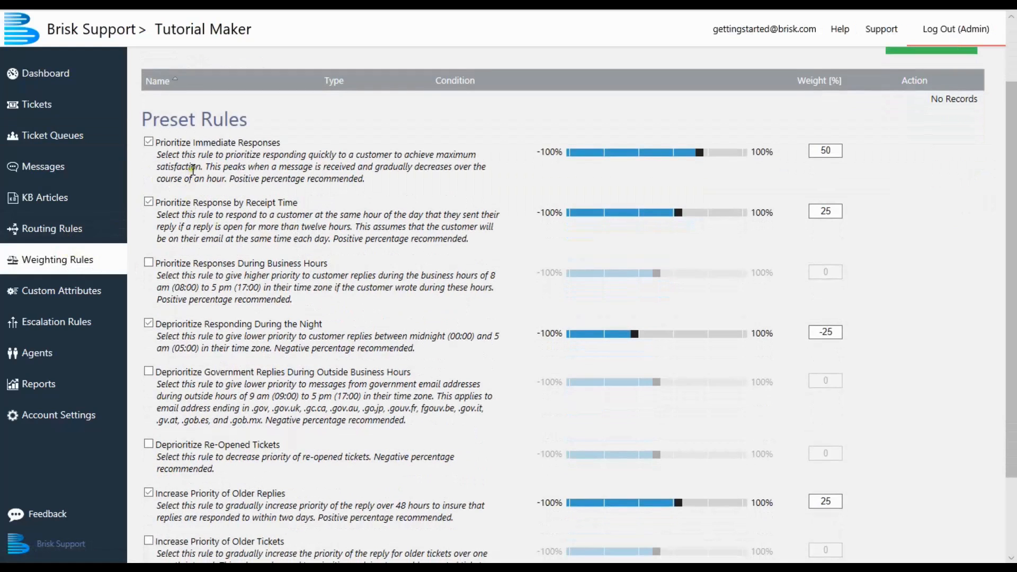
{"action": "left_click", "coordinate": [149, 142]}
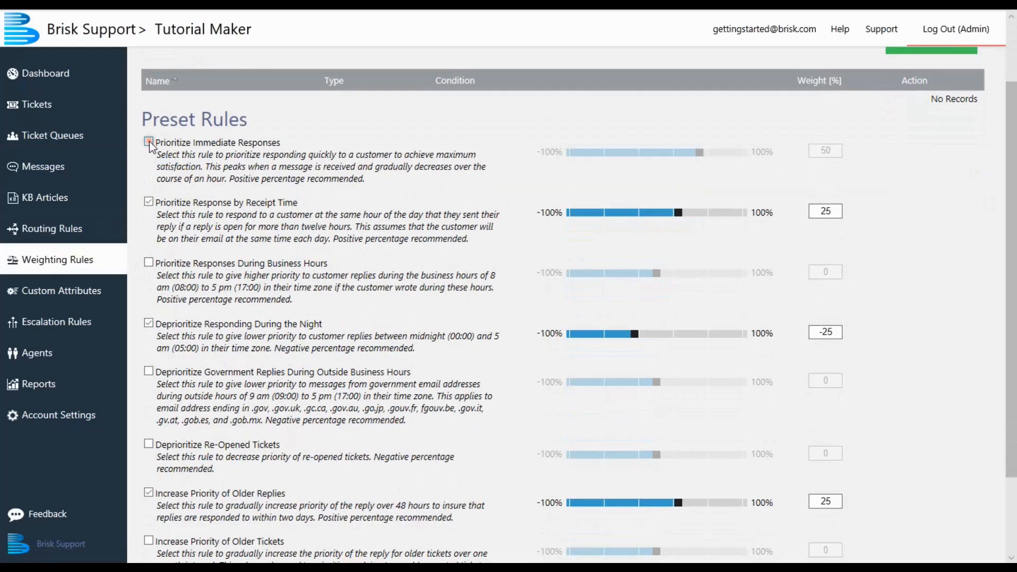
{"action": "left_click", "coordinate": [149, 142]}
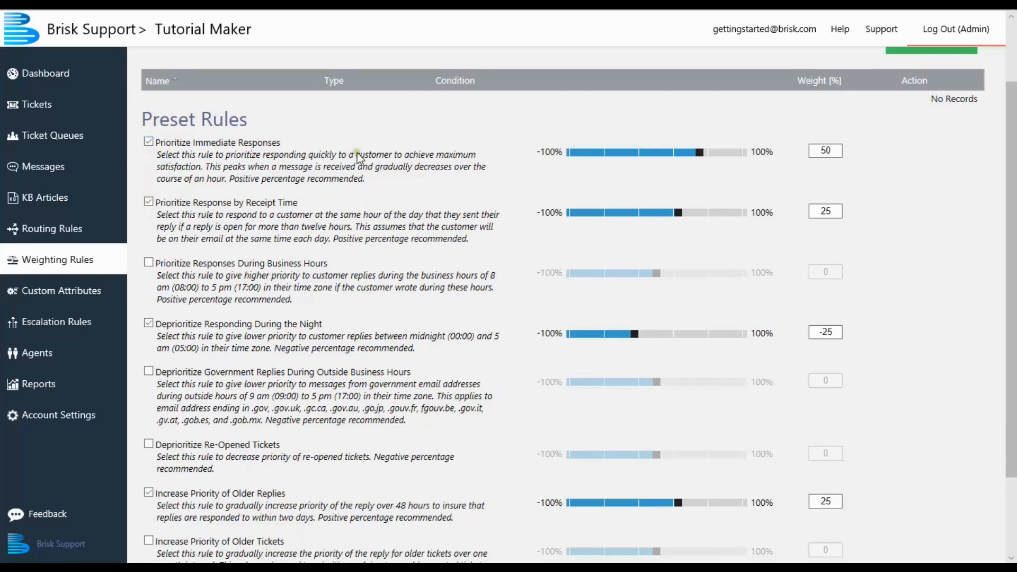
{"action": "mouse_move", "coordinate": [698, 153]}
{"action": "left_mouse_down"}
{"action": "mouse_move", "coordinate": [672, 156]}
{"action": "mouse_move", "coordinate": [705, 141]}
{"action": "left_mouse_up"}
- Set the weight of the preset rule Prioritize Response by Receipt Time to 30%
{"action": "left_click", "coordinate": [828, 215]}
{"action": "double_click", "coordinate": [829, 218]}
{"action": "type", "text": "30"}
{"action": "left_click", "coordinate": [845, 247]}
- View the blank forms for a new weighting rule and a new knowledge base article, and close both without creating anything
{"action": "scroll", "coordinate": [842, 236], "scroll_direction": "up", "scroll_amount": 2}
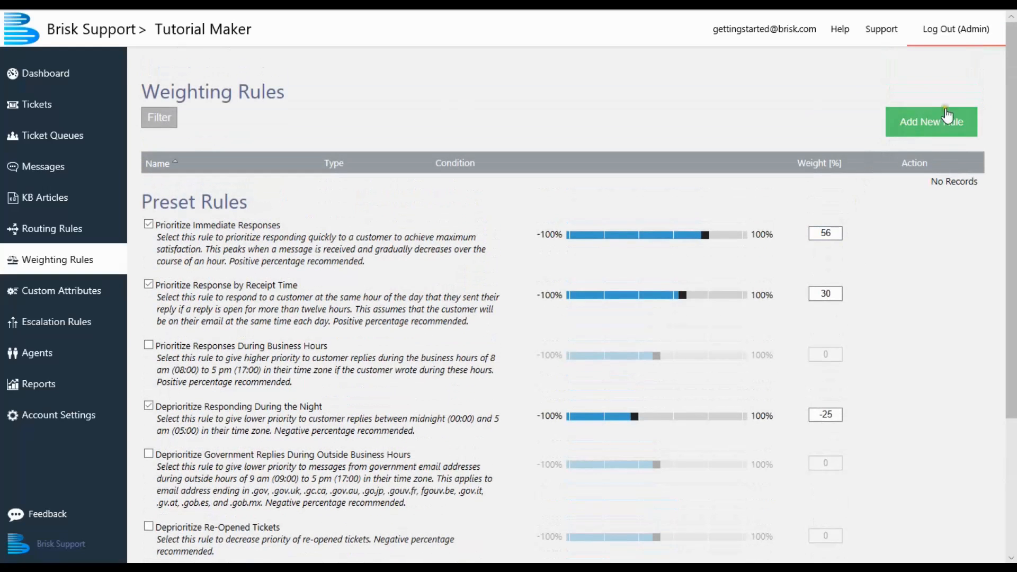
{"action": "left_click", "coordinate": [939, 129]}
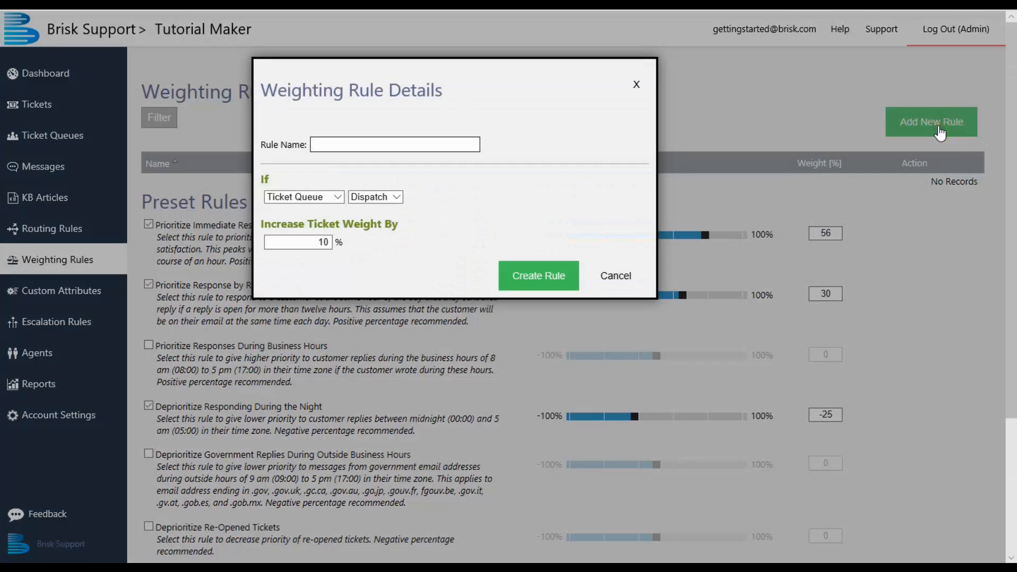
{"action": "left_click", "coordinate": [629, 275]}
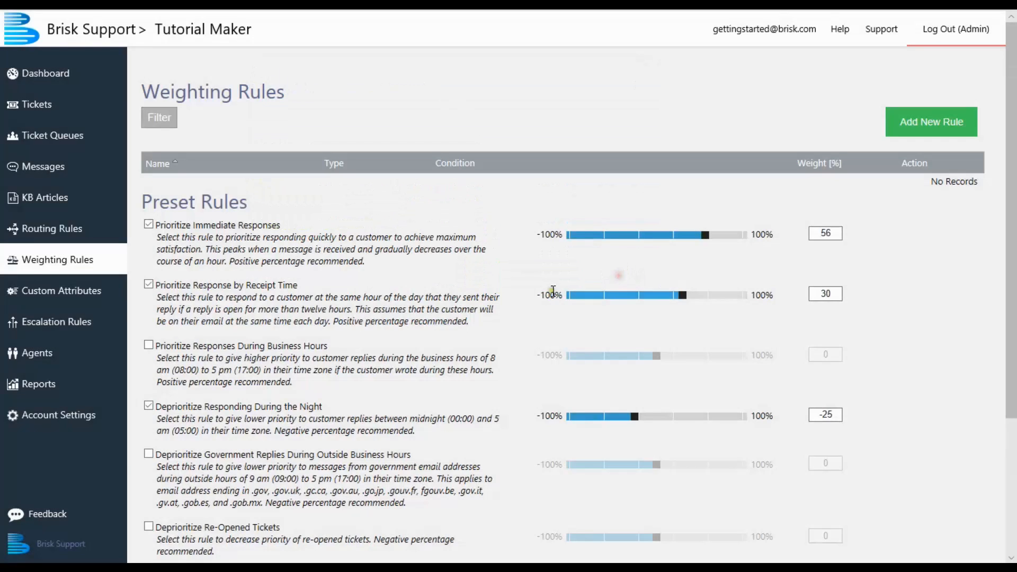
{"action": "left_click", "coordinate": [51, 200]}
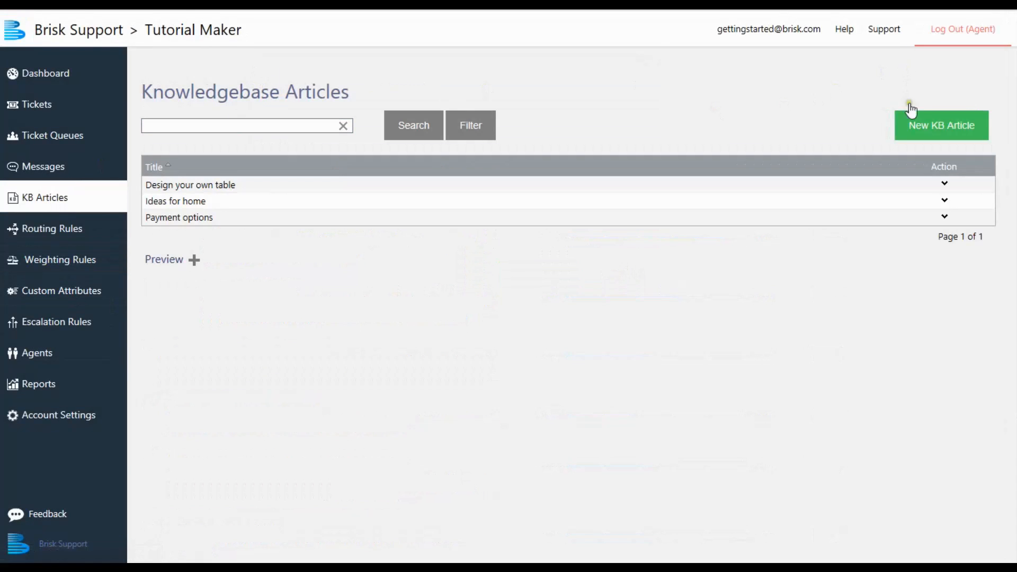
{"action": "left_click", "coordinate": [941, 128]}
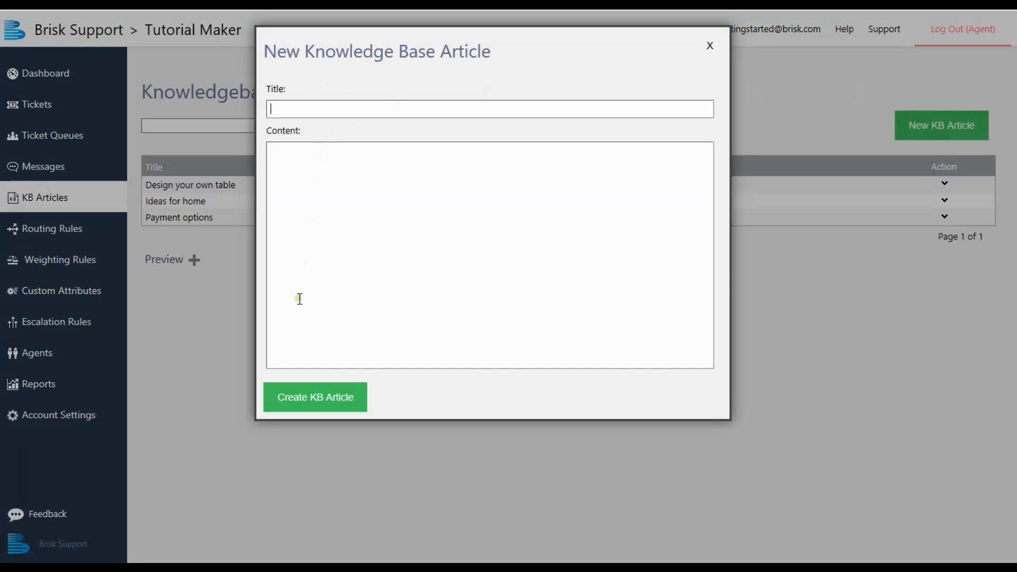
{"action": "left_click", "coordinate": [710, 43]}
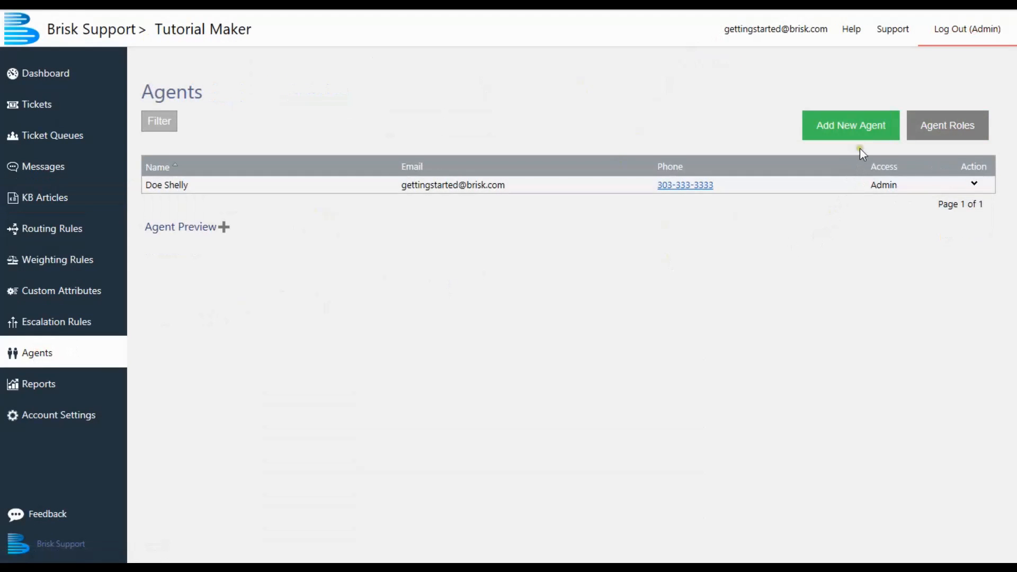
- Start a new agent with Agent access and fill in the first name, last name and e-mail address
{"action": "left_click", "coordinate": [856, 136]}
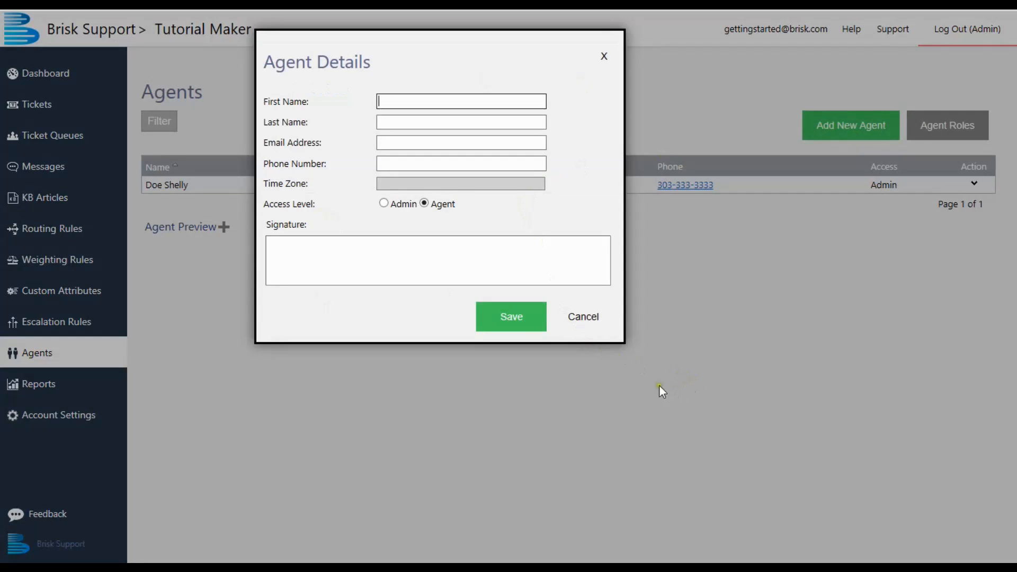
{"action": "key", "text": "Tab"}
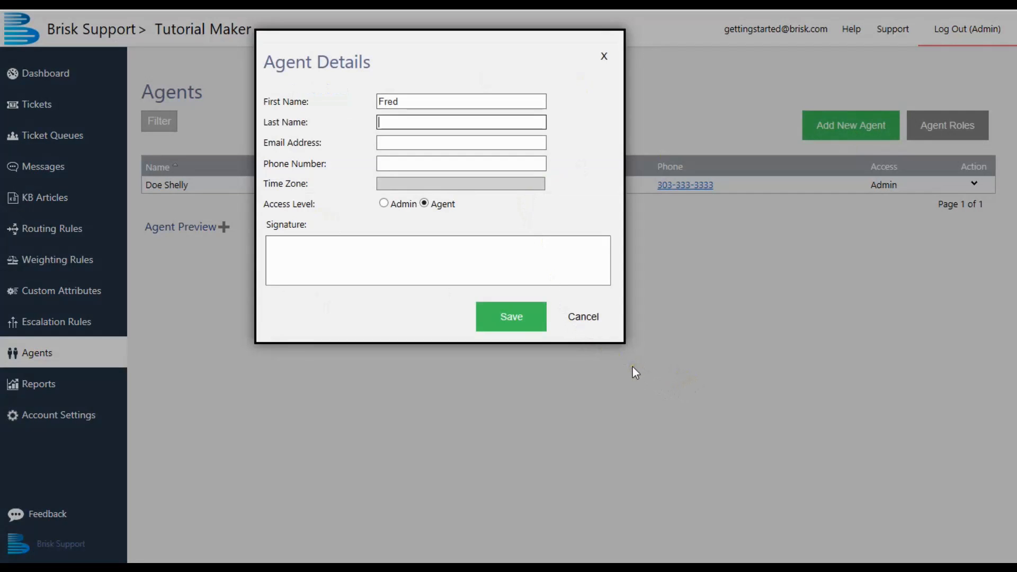
{"action": "key", "text": "Tab"}
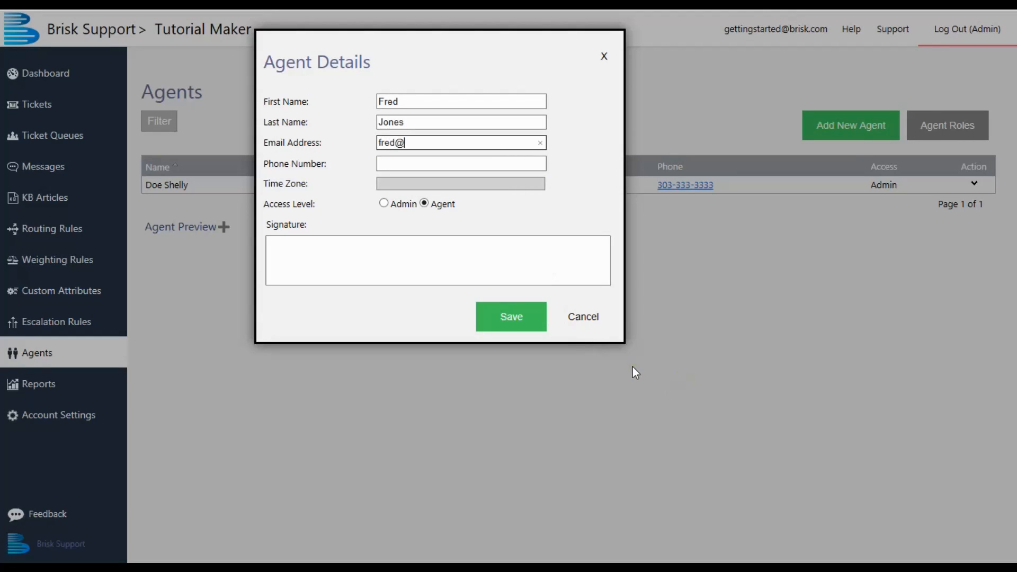
{"action": "type", "text": "sk.com"}
- Give the new agent a signature of "Best Regards," followed by the agent's first name, and save the agent
{"action": "left_click", "coordinate": [377, 241]}
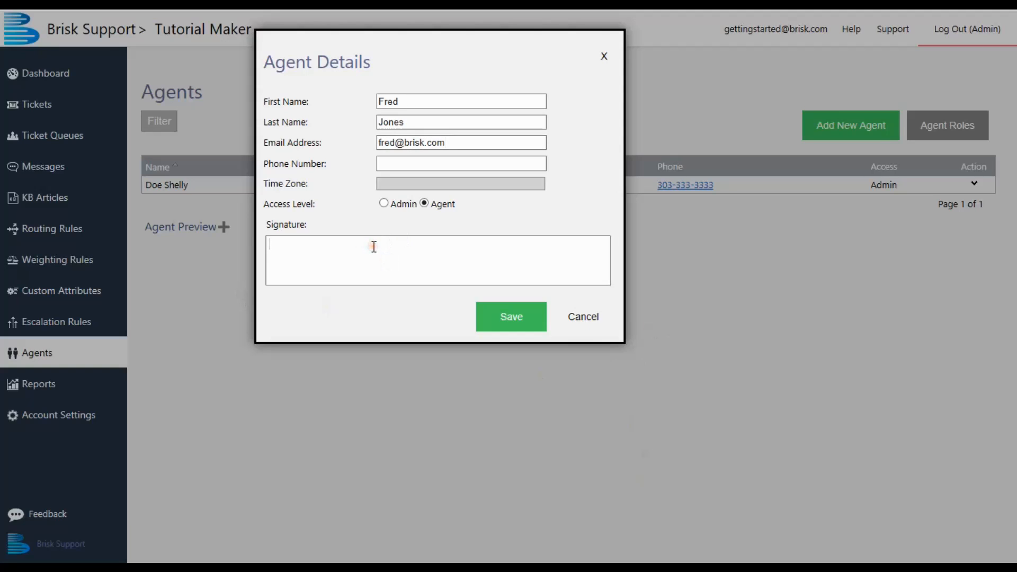
{"action": "type", "text": "Best Regards,"}
{"action": "type", "text": " Fred"}
{"action": "left_click", "coordinate": [498, 325]}
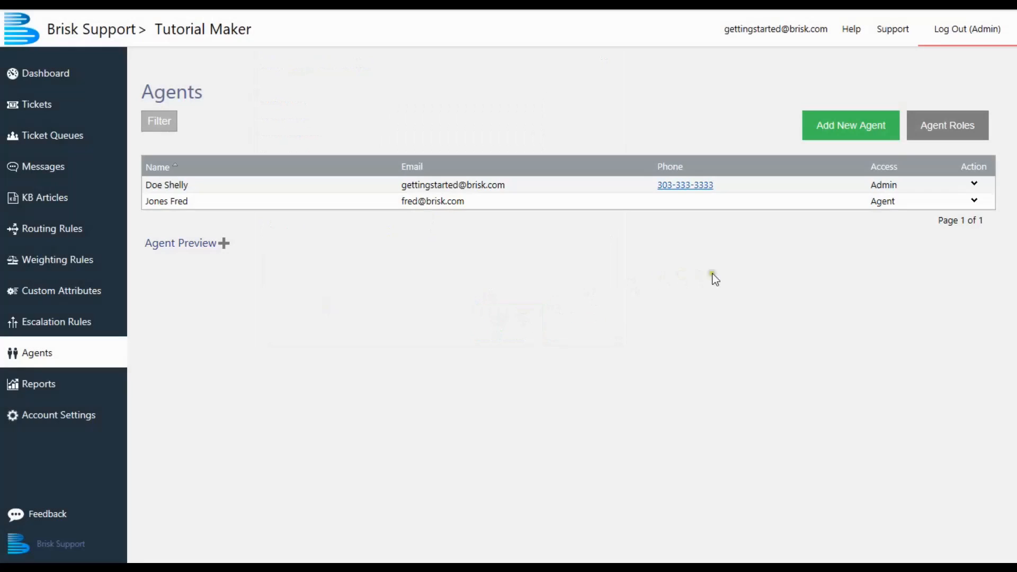
- Assign the new agent the Worker role for the Dispatch and Furniture queues, save the assignments, and open the agent roles
{"action": "left_click", "coordinate": [972, 201]}
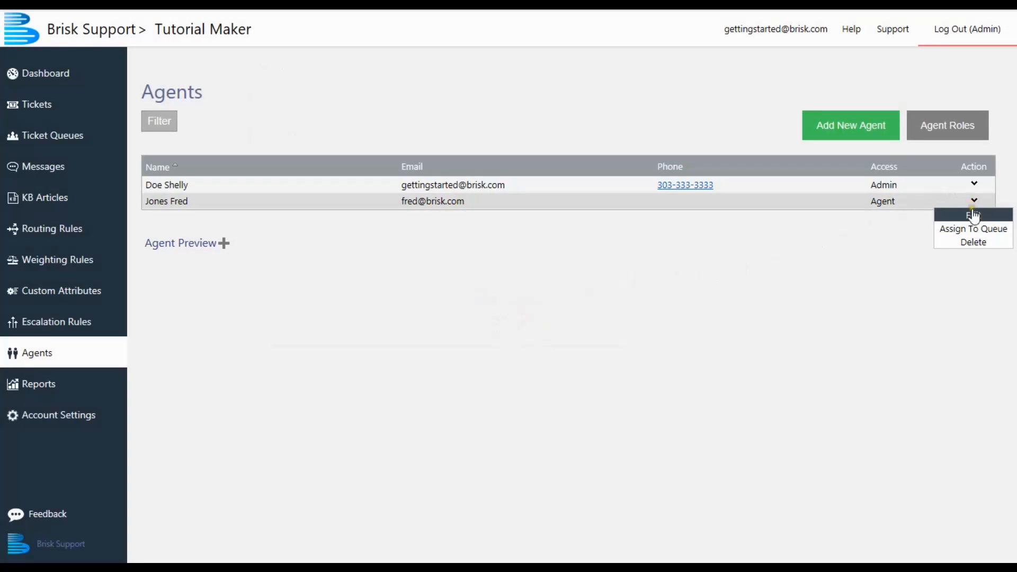
{"action": "left_click", "coordinate": [975, 227]}
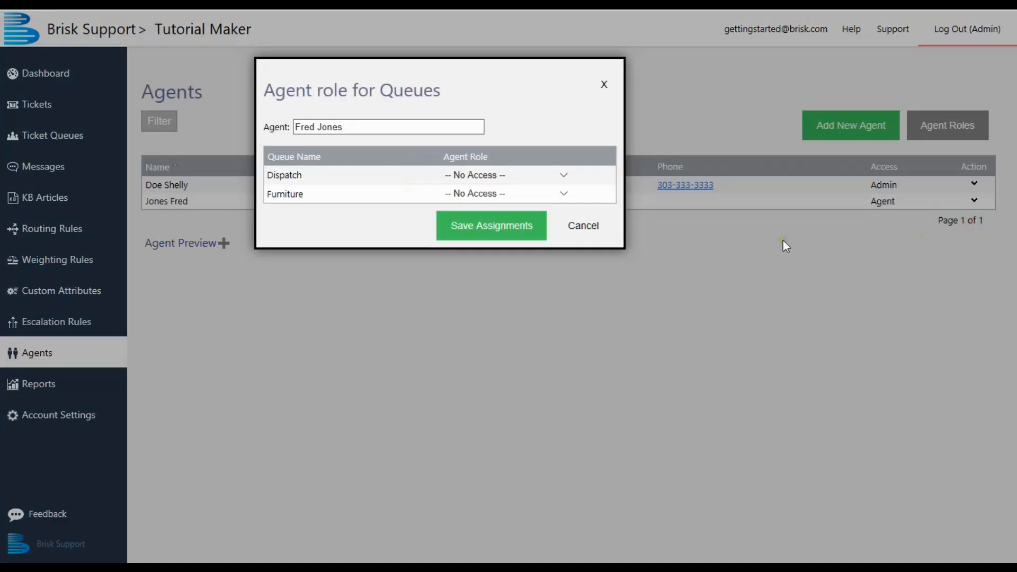
{"action": "left_click", "coordinate": [565, 175]}
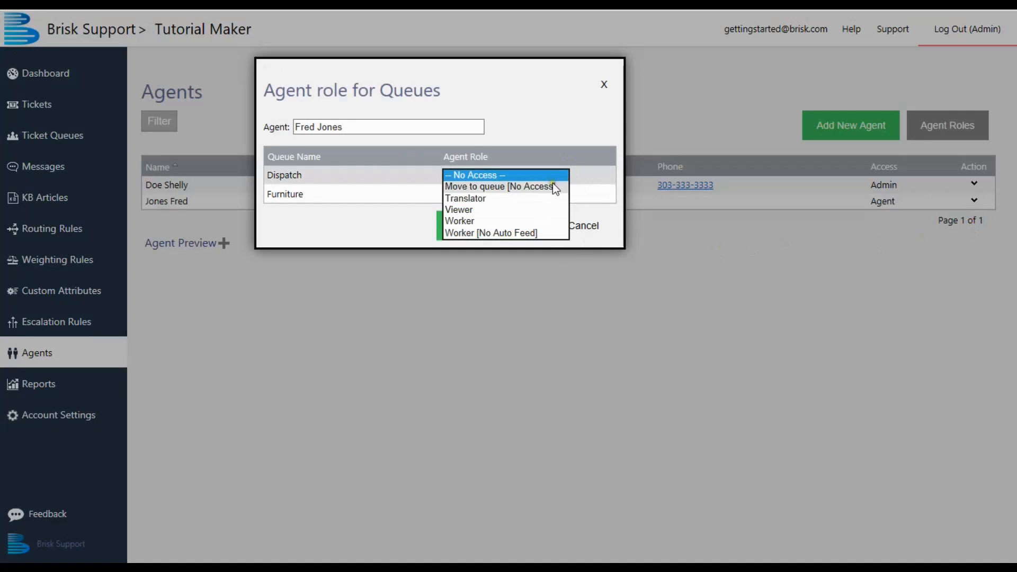
{"action": "left_click", "coordinate": [523, 220]}
{"action": "left_click", "coordinate": [572, 195]}
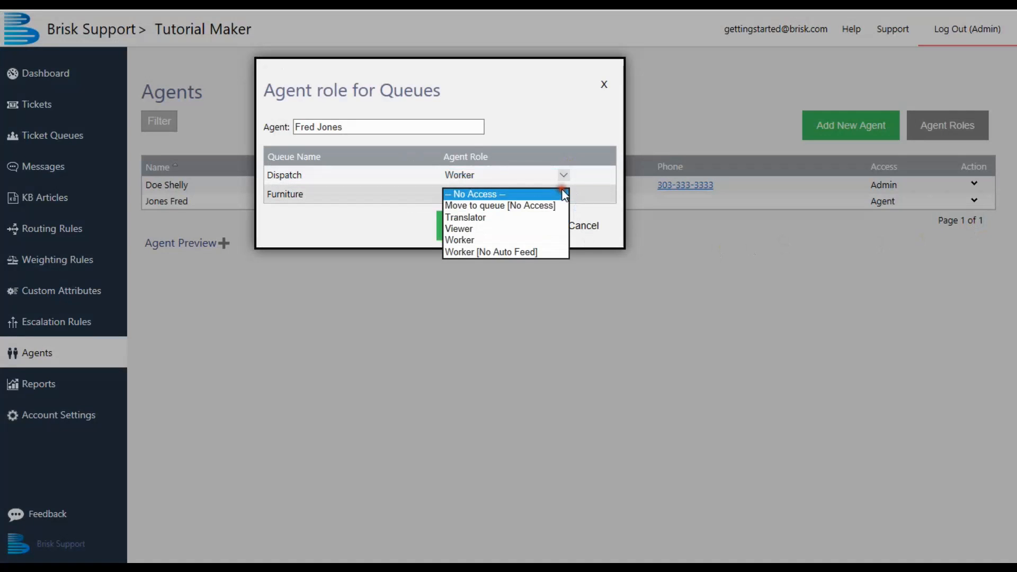
{"action": "left_click", "coordinate": [523, 239]}
{"action": "left_click", "coordinate": [463, 226]}
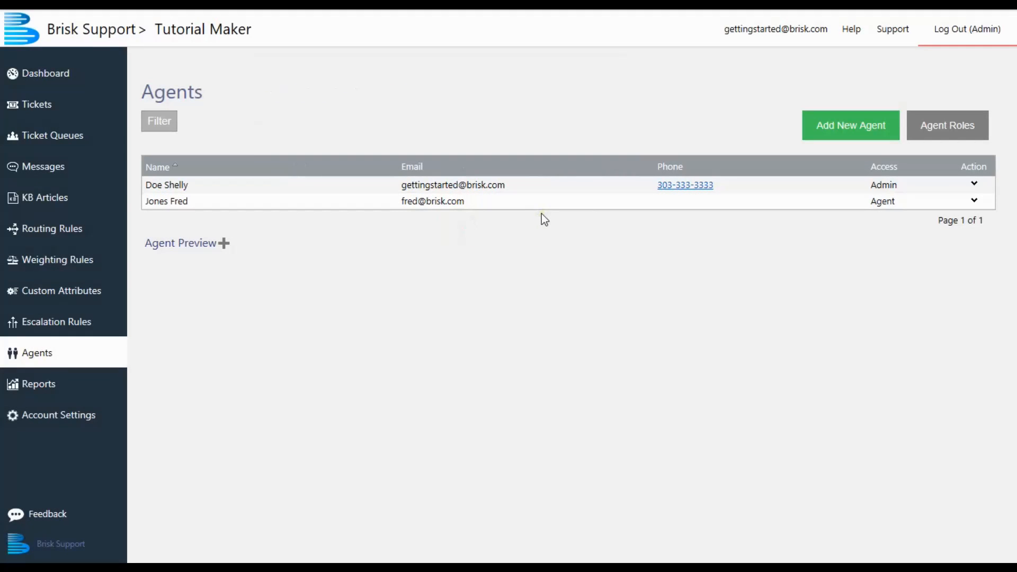
{"action": "left_click", "coordinate": [943, 127]}
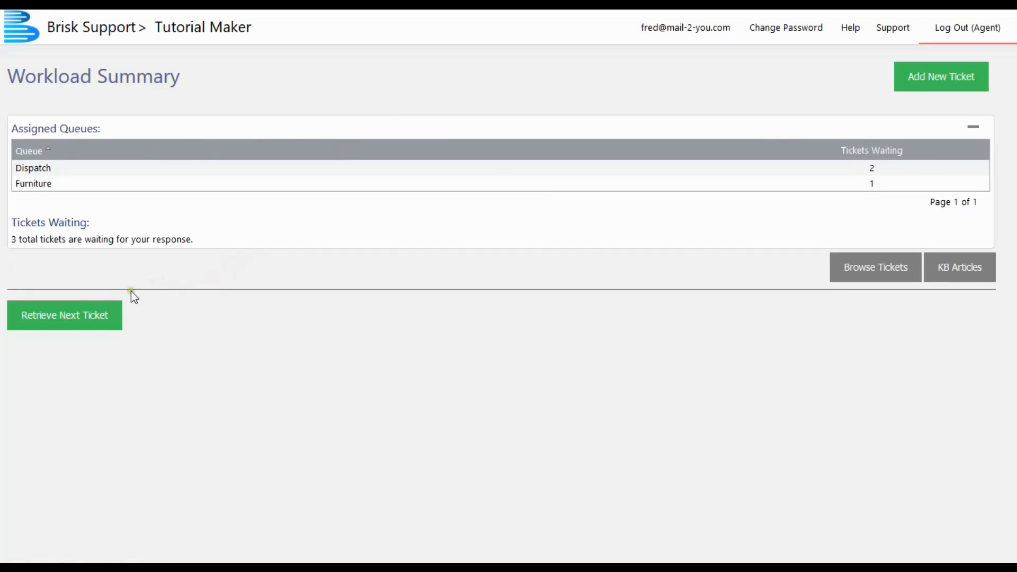
- Reply to the next waiting ticket with "Hello, I have attached our catalog. Please let us know if you have additional questions." and end work
{"action": "left_click", "coordinate": [91, 329]}
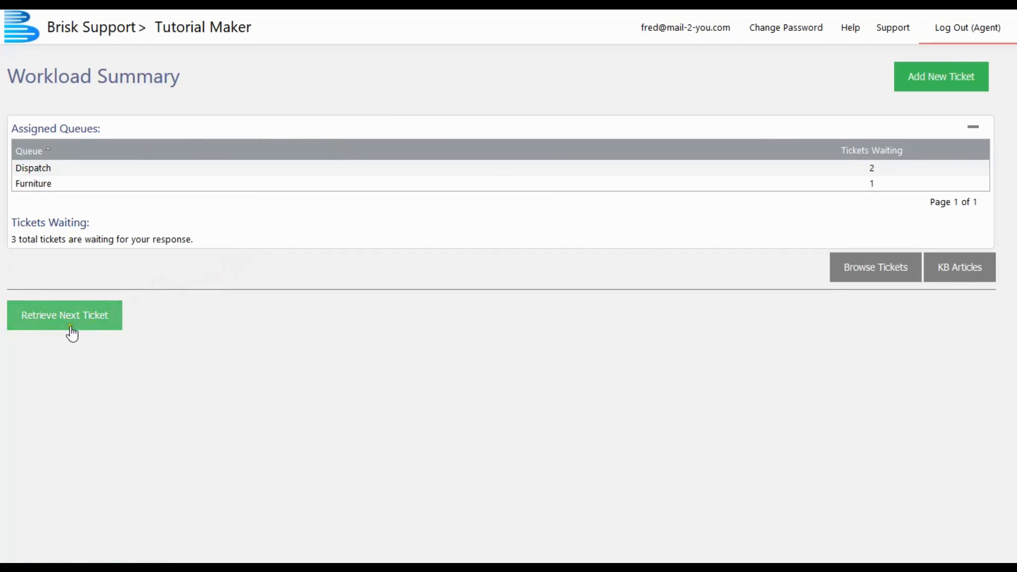
{"action": "left_click", "coordinate": [68, 327]}
{"action": "left_click", "coordinate": [127, 405]}
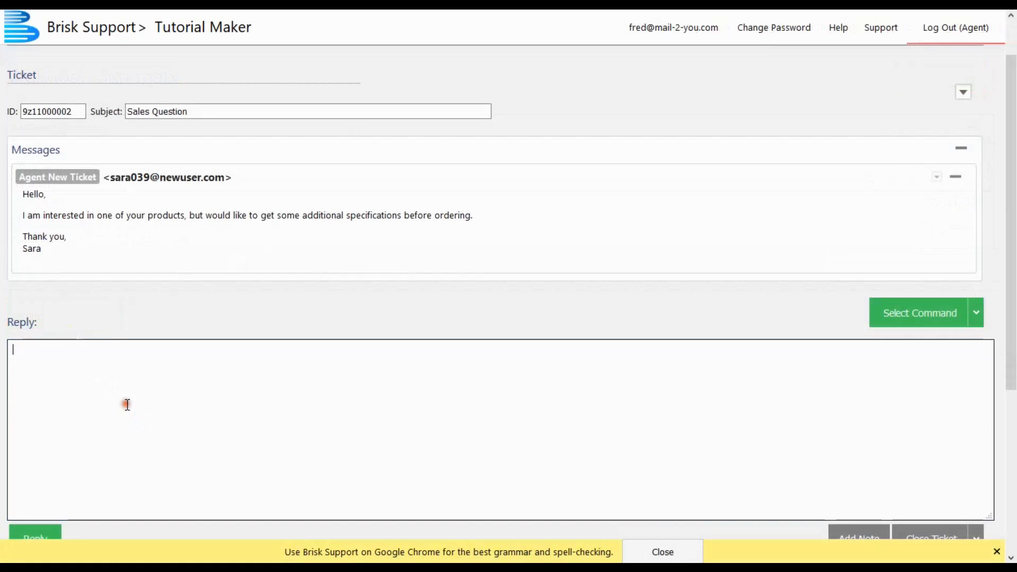
{"action": "type", "text": "Hello,"}
{"action": "key", "text": "Return"}
{"action": "key", "text": "Return"}
{"action": "type", "text": "I have attached our"}
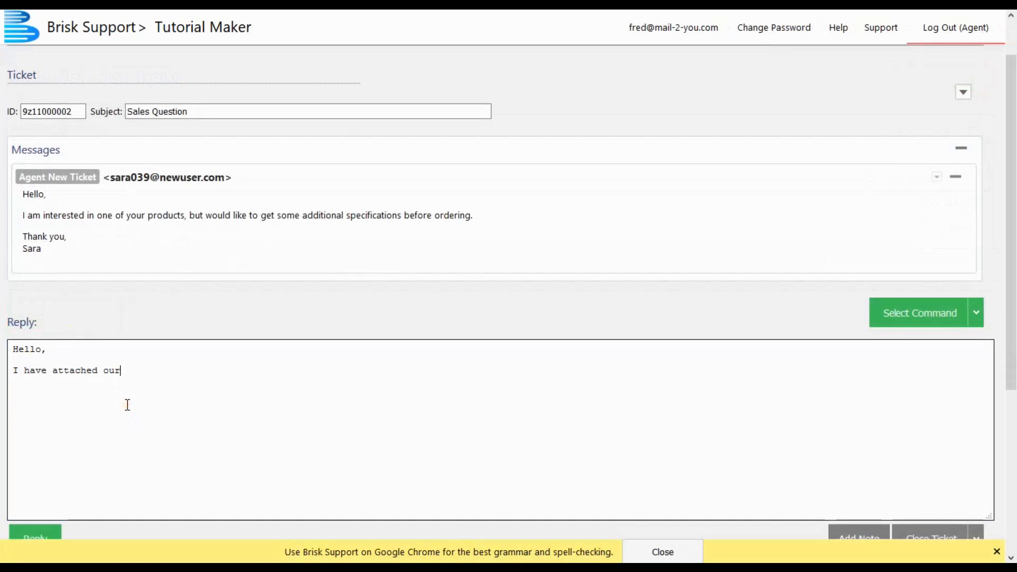
{"action": "type", "text": " catalog. Please let us know if you have additional questio"}
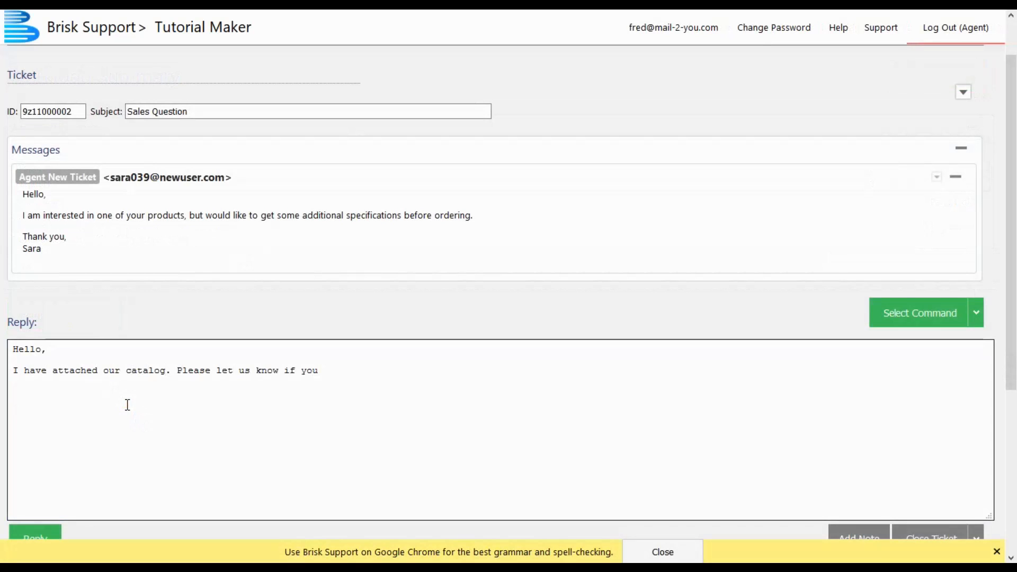
{"action": "type", "text": "ns."}
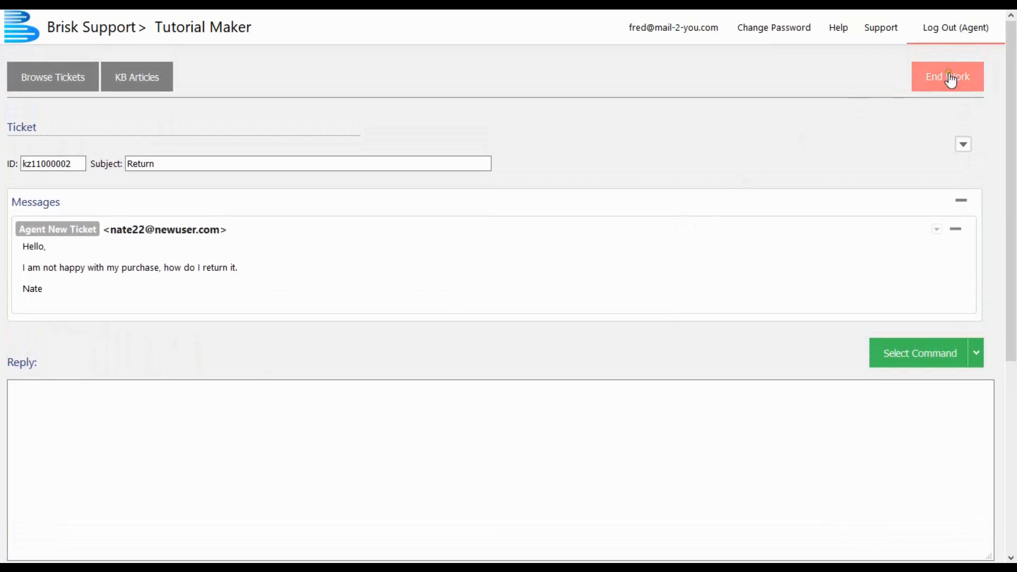
{"action": "left_click", "coordinate": [949, 79]}
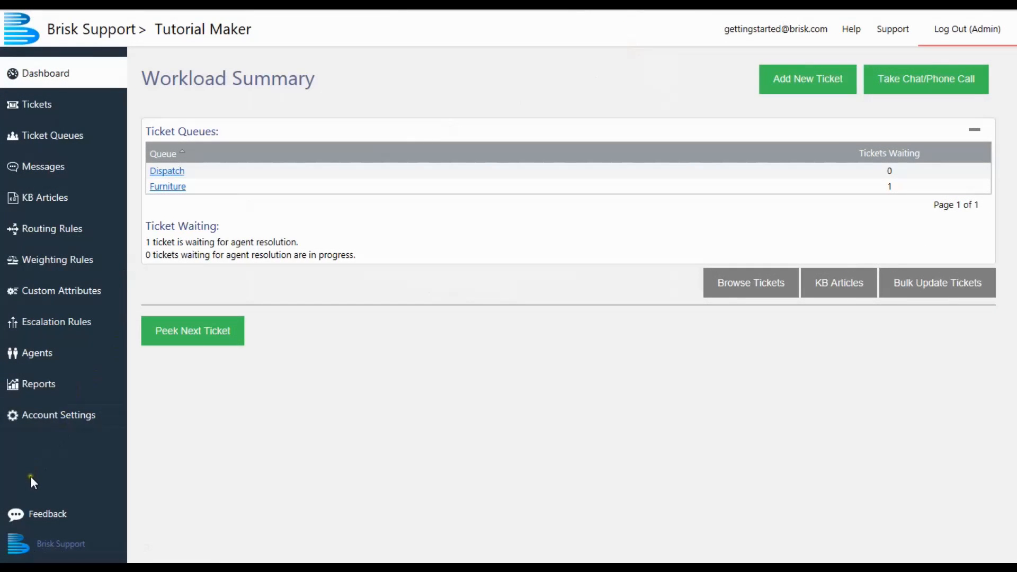
- Write feedback to Brisk Support under the name "New User", beginning "Thanks! I'm excited, I just have a"
{"action": "left_click", "coordinate": [34, 513]}
{"action": "type", "text": "New User"}
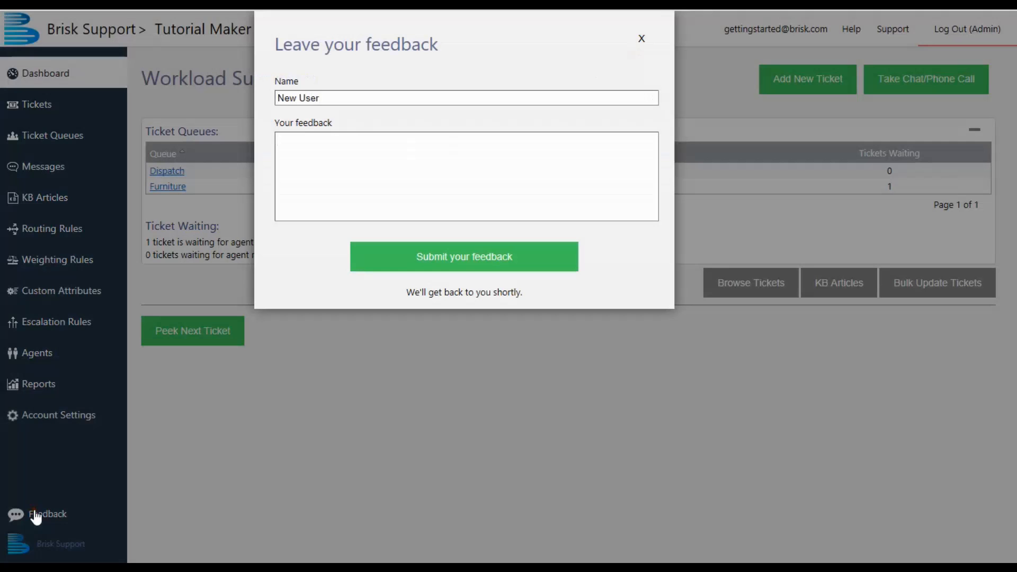
{"action": "type", "text": "Thanks! I'm excited, I just"}
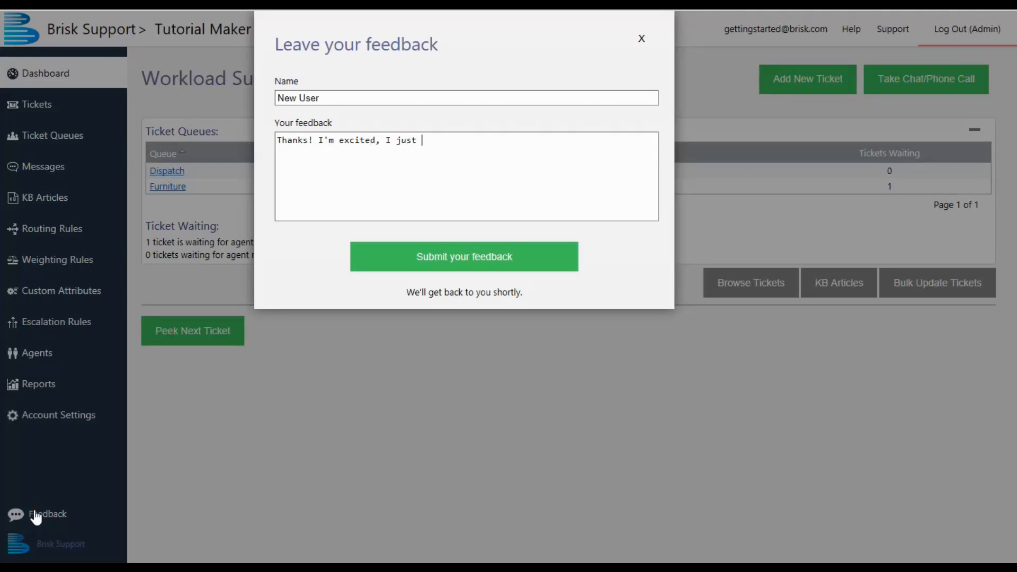
{"action": "type", "text": "have a fe"}
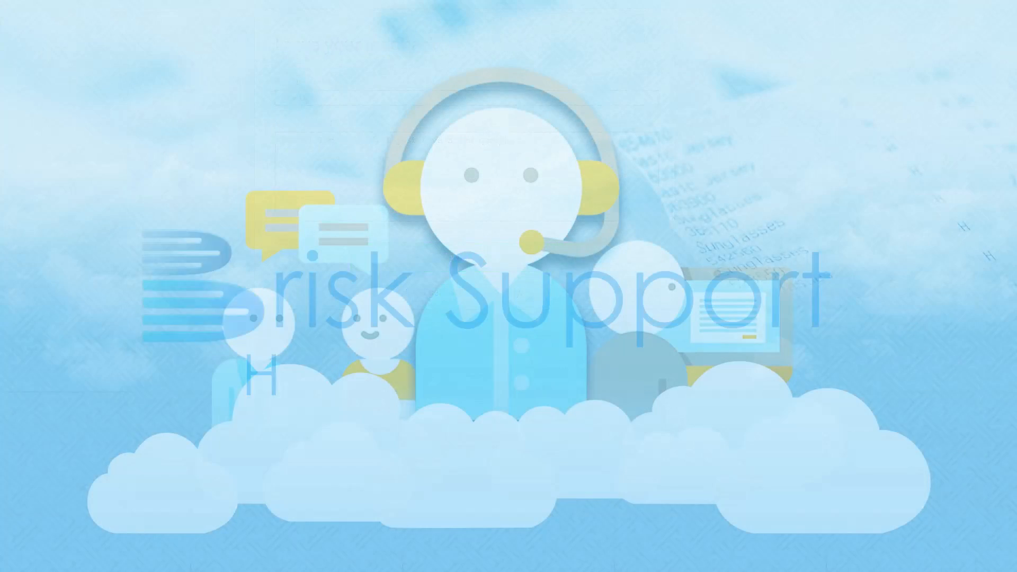